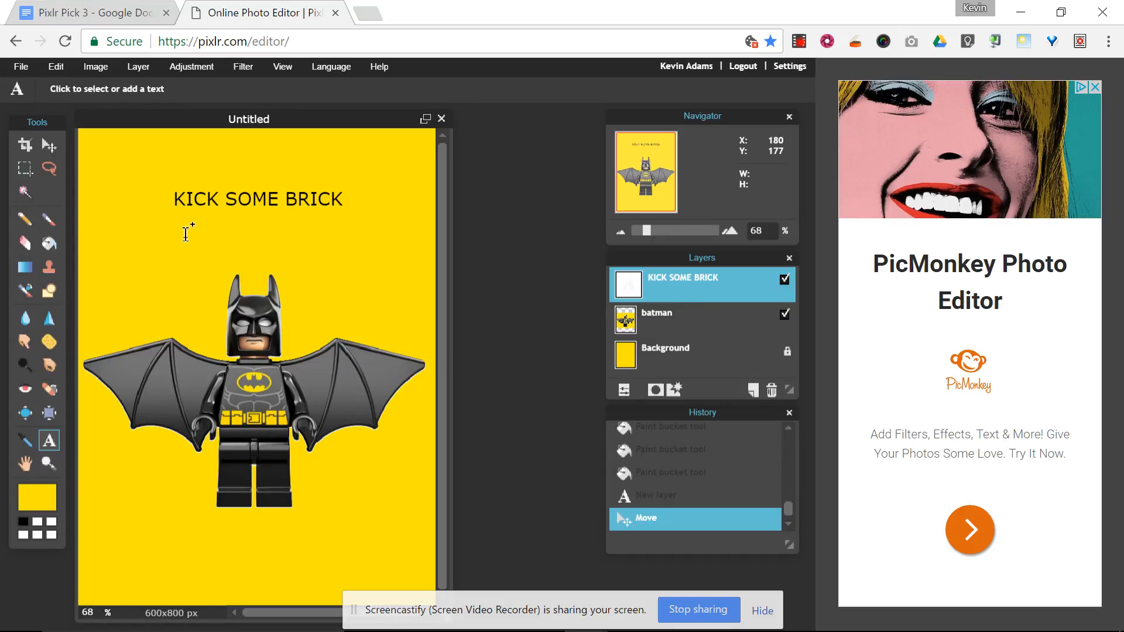
Preview the KICK SOME BRICK text in Jokerman, Marlett and Roman, and set its font to Rockwell Condensed.
{"action": "left_click", "coordinate": [222, 196]}
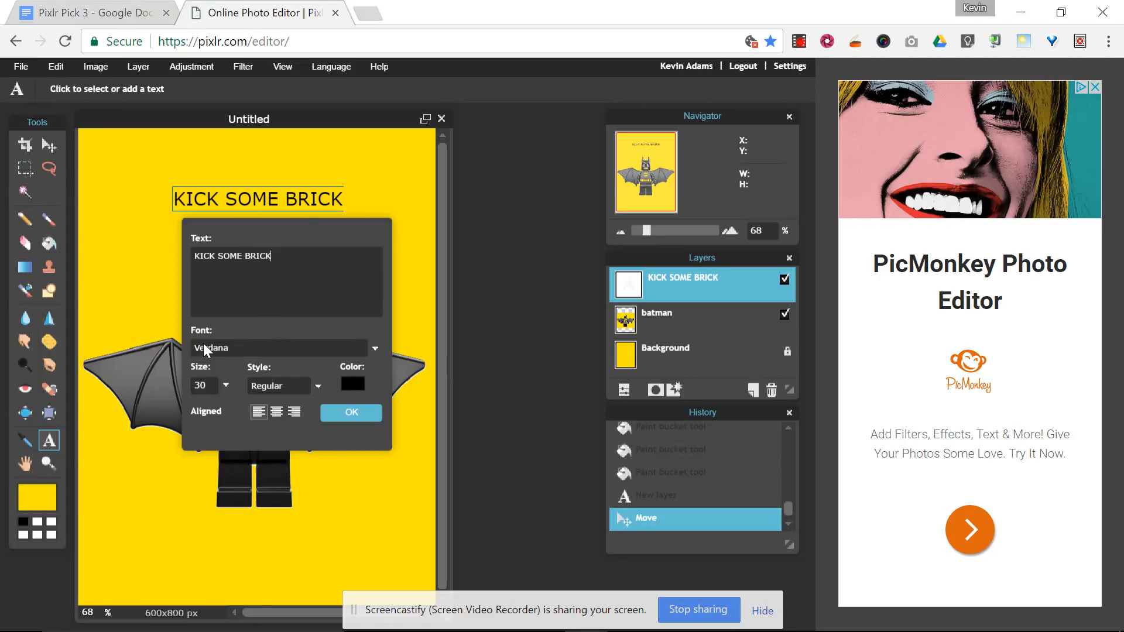
{"action": "left_click", "coordinate": [375, 349]}
{"action": "left_click_drag", "start_coordinate": [374, 377], "coordinate": [373, 423]}
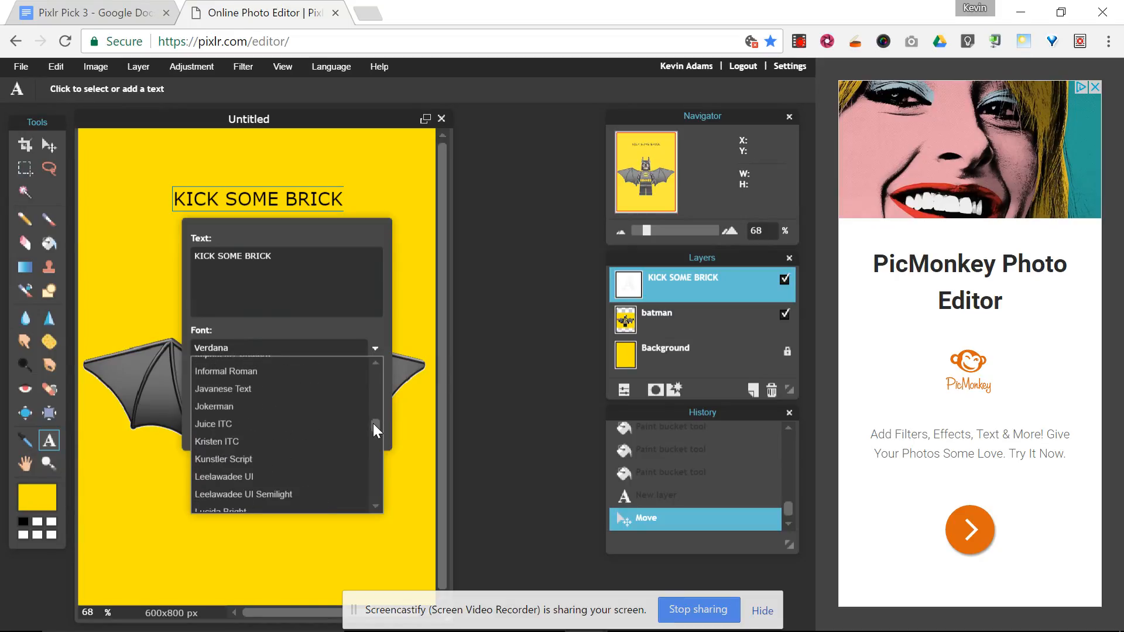
{"action": "left_click", "coordinate": [329, 406]}
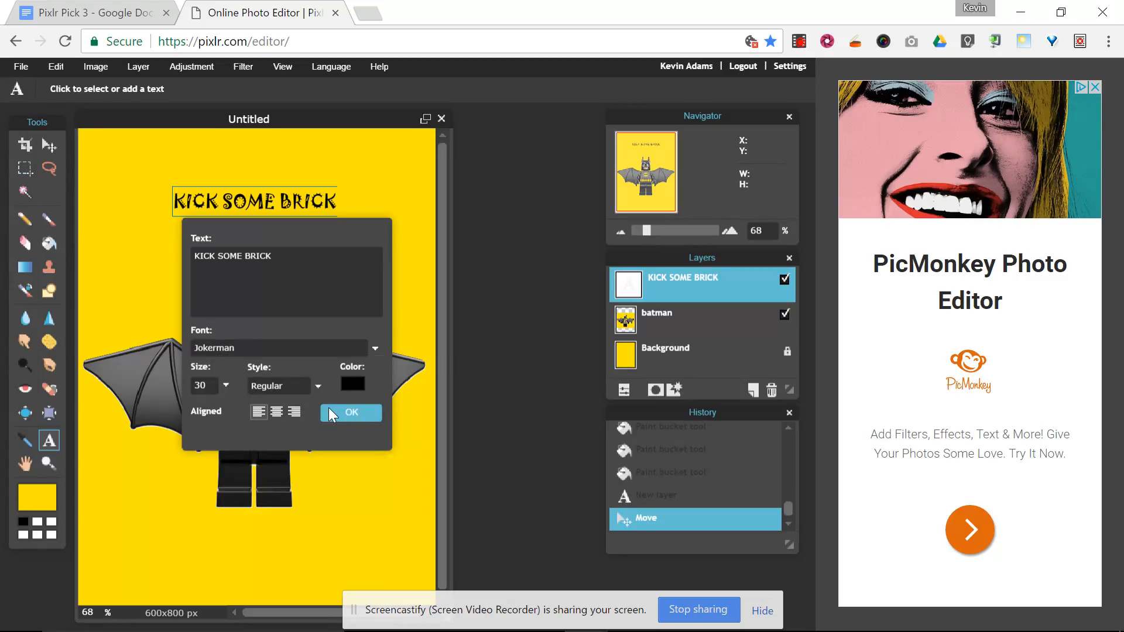
{"action": "left_click", "coordinate": [373, 349]}
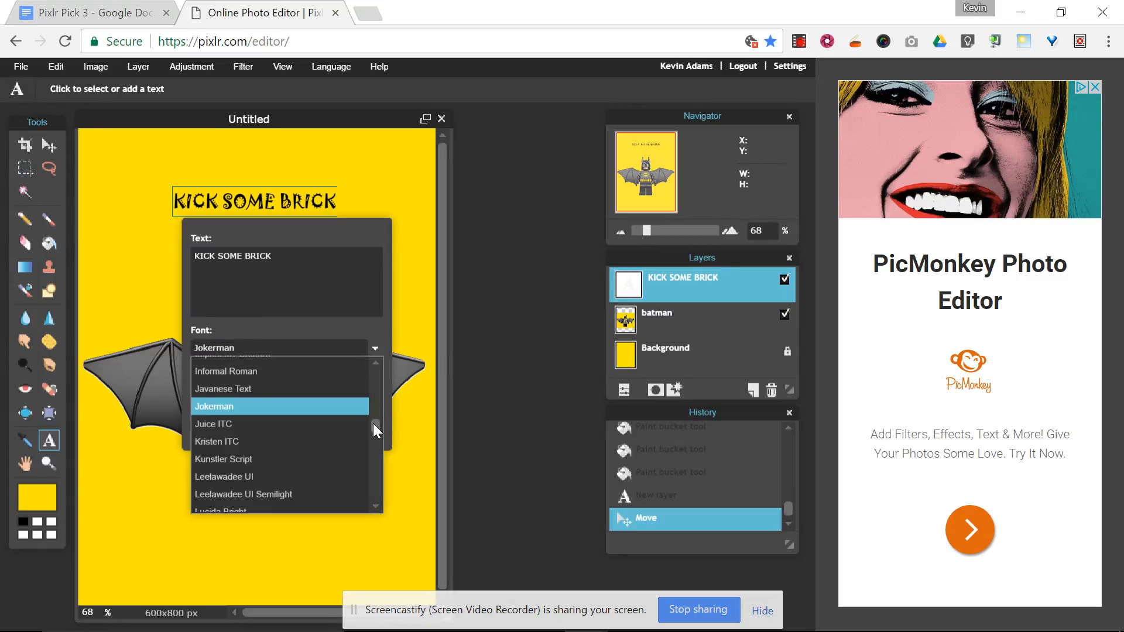
{"action": "left_click_drag", "start_coordinate": [373, 425], "coordinate": [374, 440]}
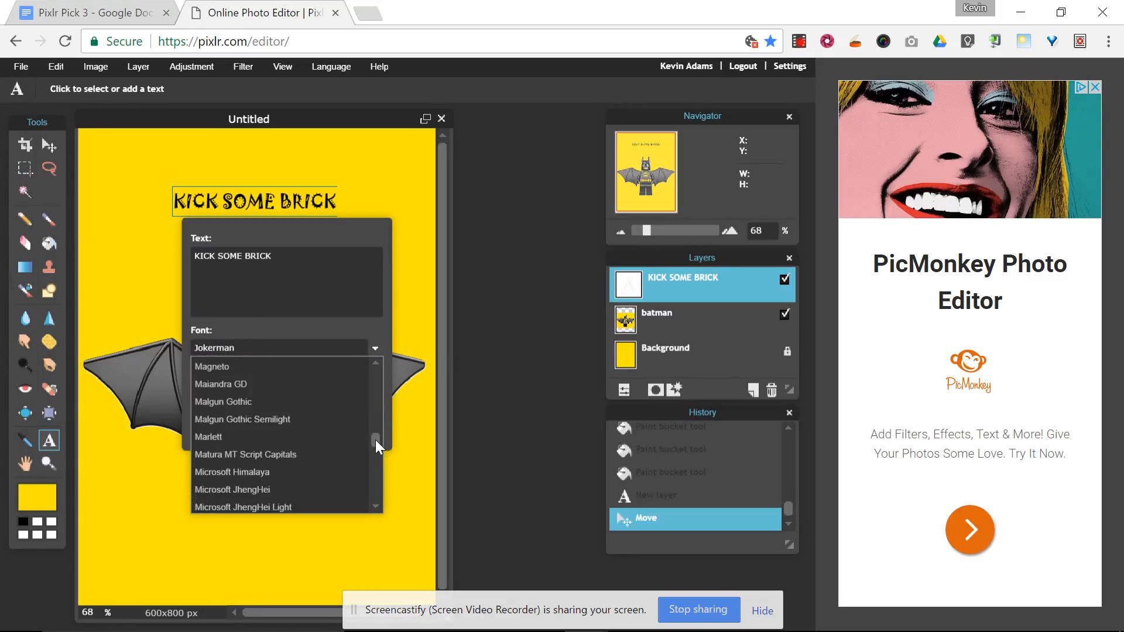
{"action": "left_click", "coordinate": [349, 434]}
{"action": "left_click", "coordinate": [374, 349]}
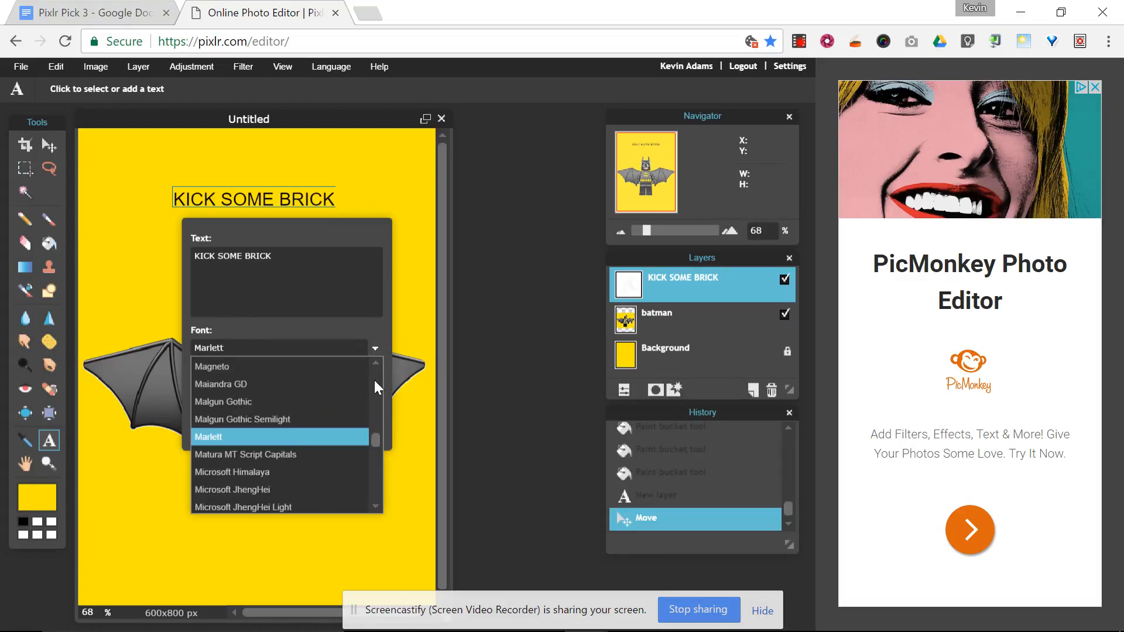
{"action": "left_click_drag", "start_coordinate": [375, 435], "coordinate": [378, 460]}
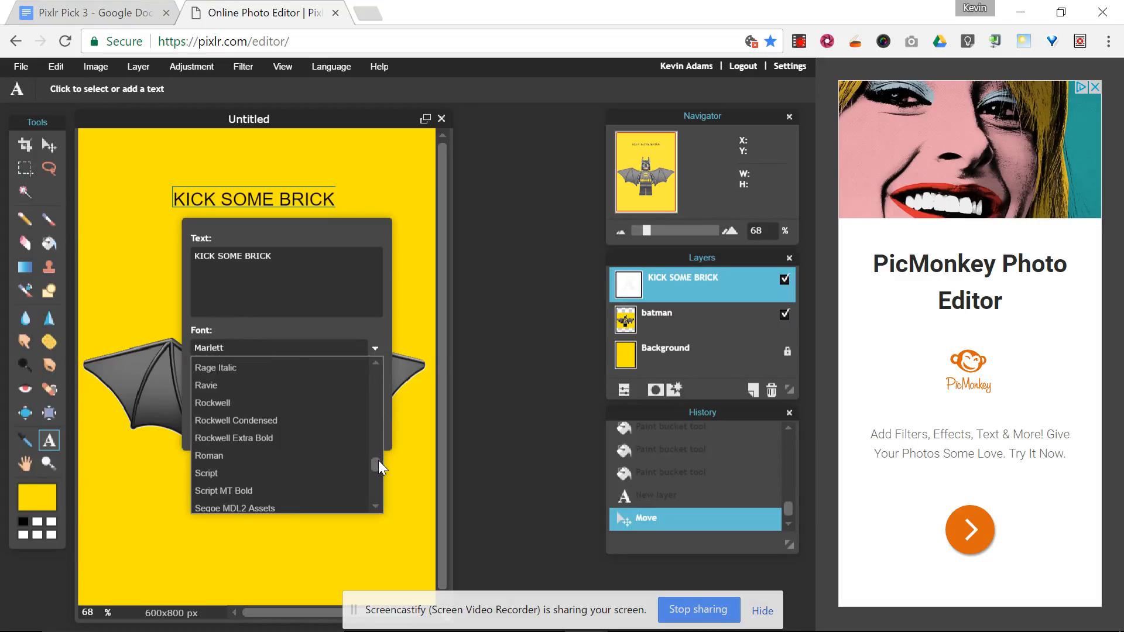
{"action": "left_click", "coordinate": [350, 455]}
{"action": "left_click", "coordinate": [375, 349]}
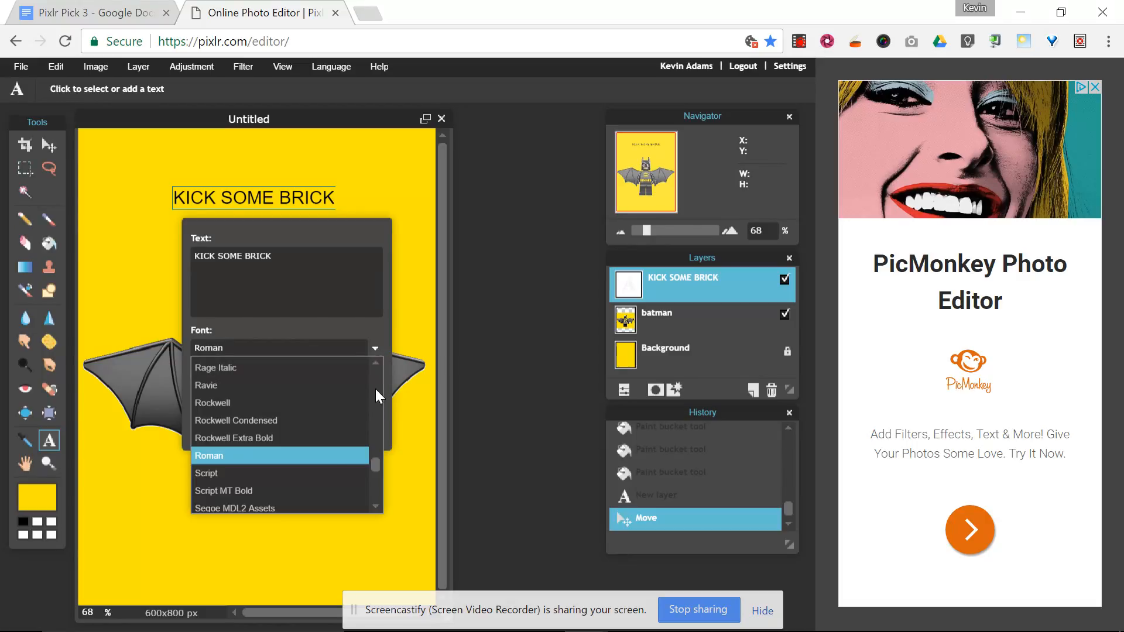
{"action": "left_click", "coordinate": [323, 422]}
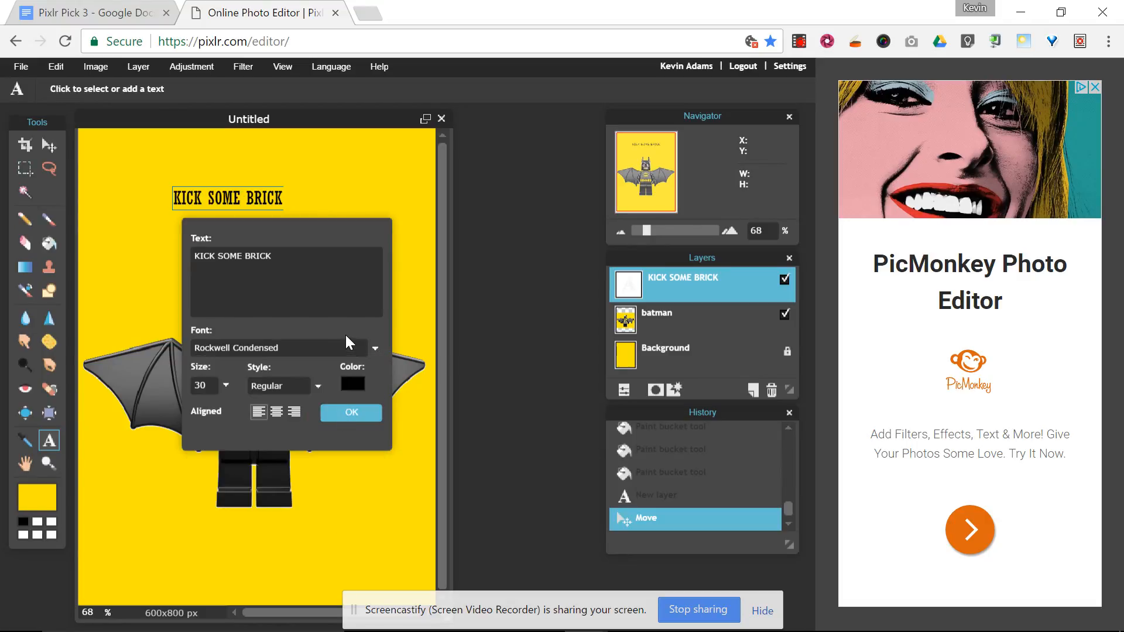
Set the KICK SOME BRICK text size to 89 and apply the text changes.
{"action": "left_click", "coordinate": [226, 385]}
{"action": "left_click_drag", "start_coordinate": [161, 408], "coordinate": [201, 411]}
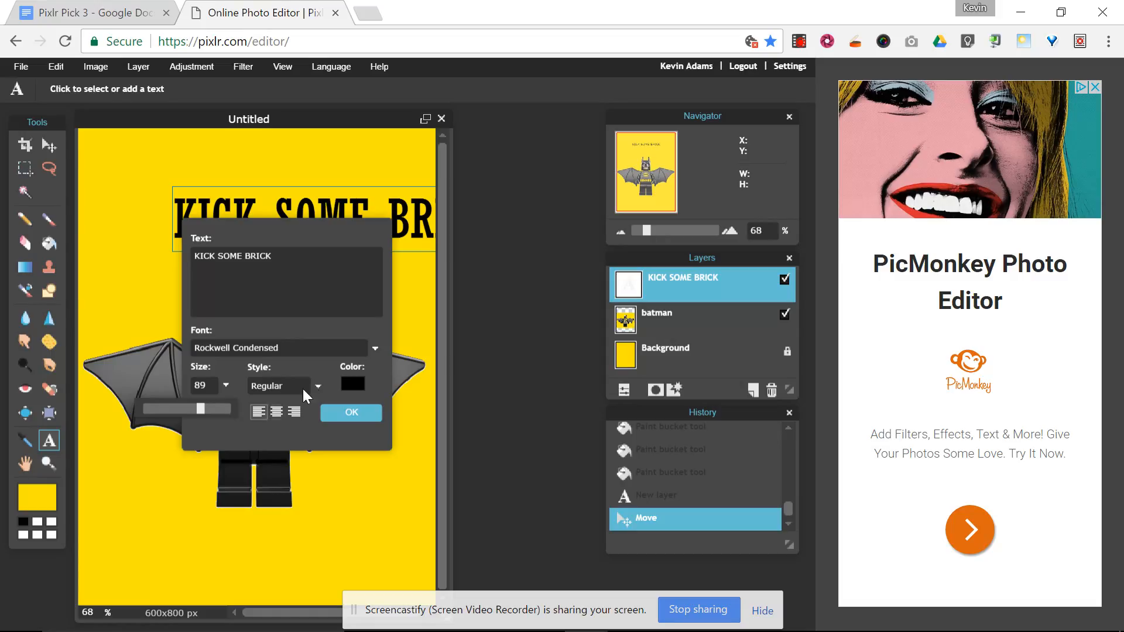
{"action": "left_click", "coordinate": [362, 409]}
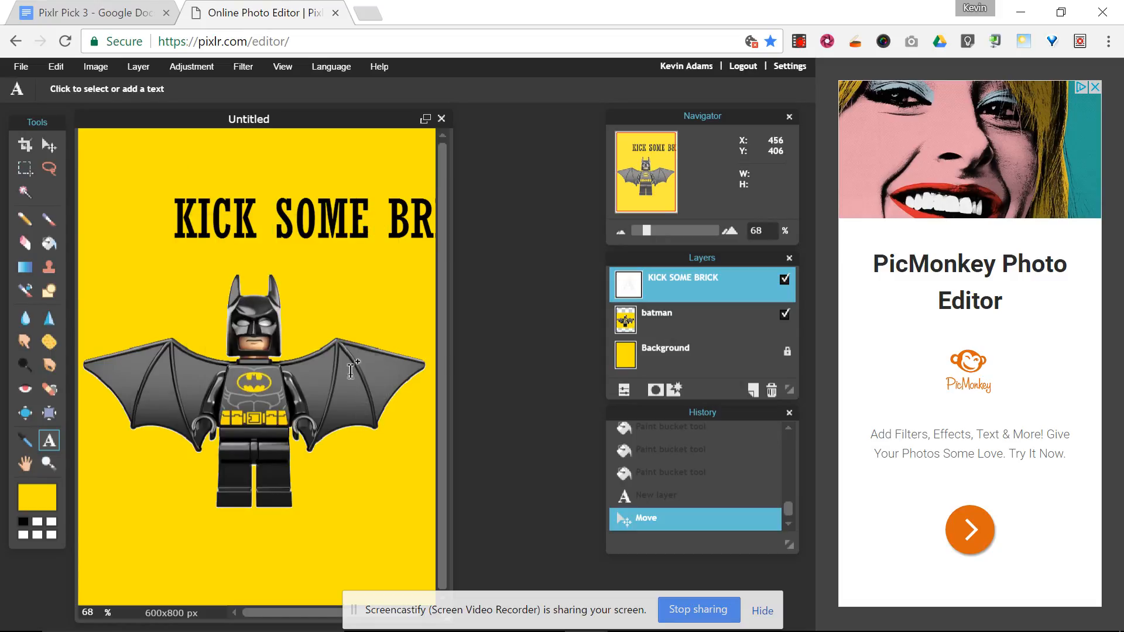
Move the enlarged text so it is centred above Batman, and nudge the batman layer slightly to the right.
{"action": "left_click", "coordinate": [49, 145]}
{"action": "left_click_drag", "start_coordinate": [246, 217], "coordinate": [168, 200]}
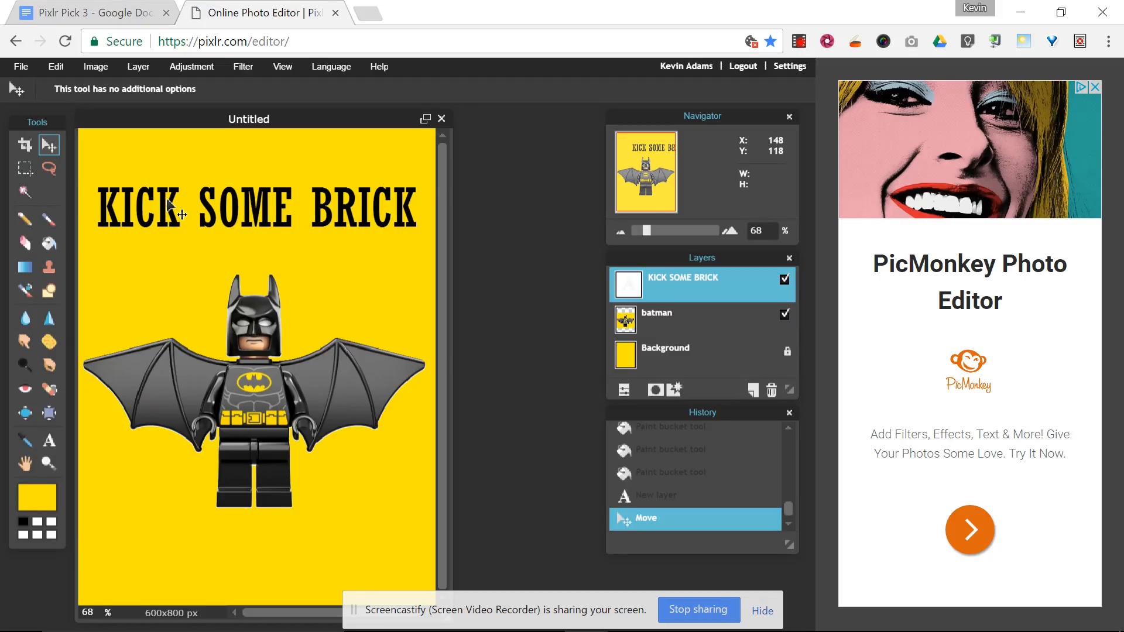
{"action": "left_click", "coordinate": [659, 322]}
{"action": "left_click_drag", "start_coordinate": [338, 381], "coordinate": [340, 383]}
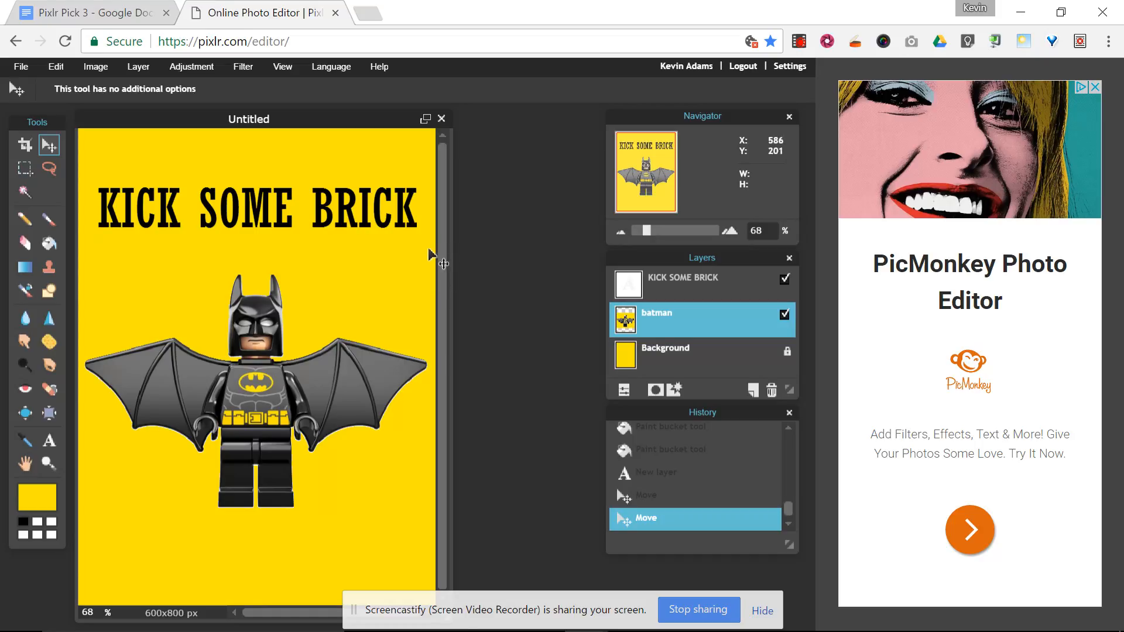
Open the layer styles of the KICK SOME BRICK layer and try a drop shadow with distance 1.
{"action": "left_click", "coordinate": [662, 284]}
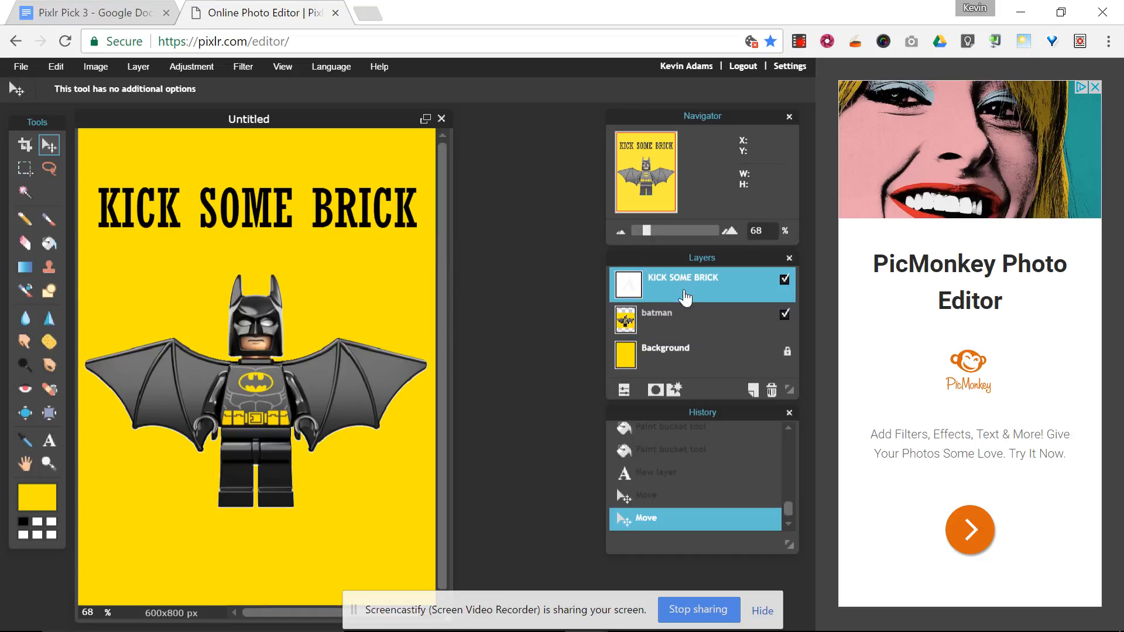
{"action": "left_click", "coordinate": [675, 390]}
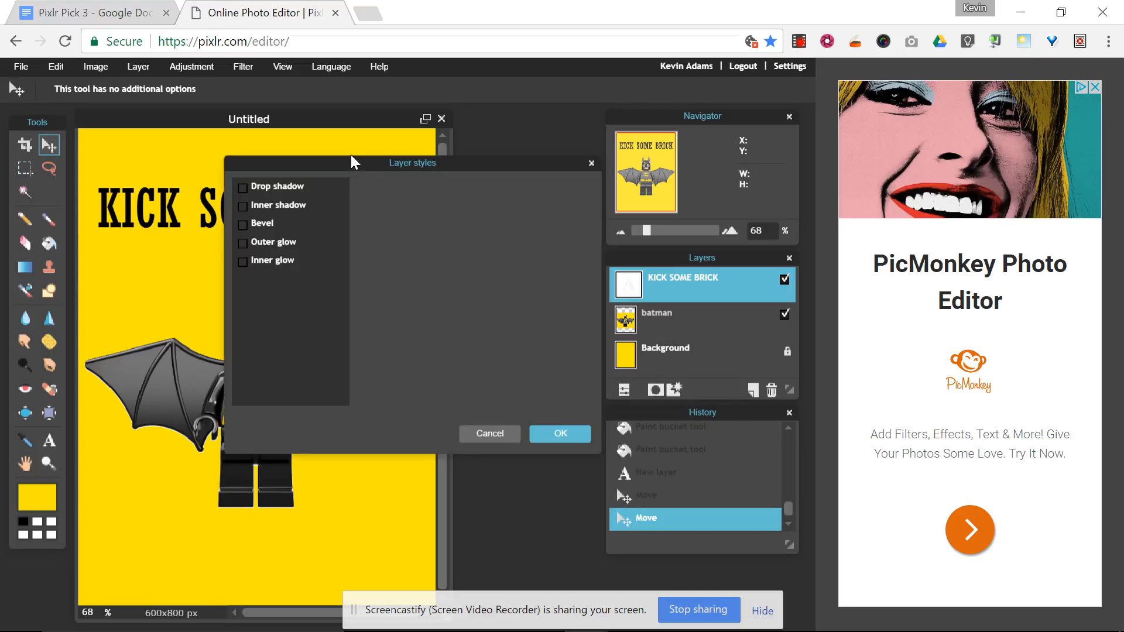
{"action": "left_click_drag", "start_coordinate": [352, 161], "coordinate": [374, 233]}
{"action": "left_click", "coordinate": [298, 219]}
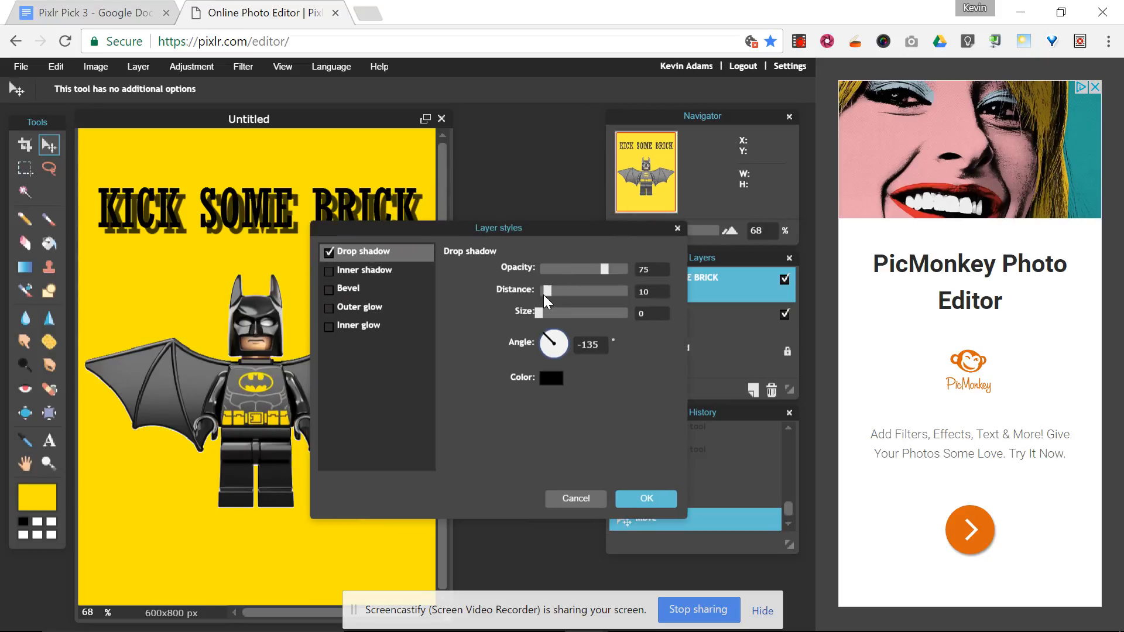
{"action": "left_click_drag", "start_coordinate": [544, 297], "coordinate": [540, 294]}
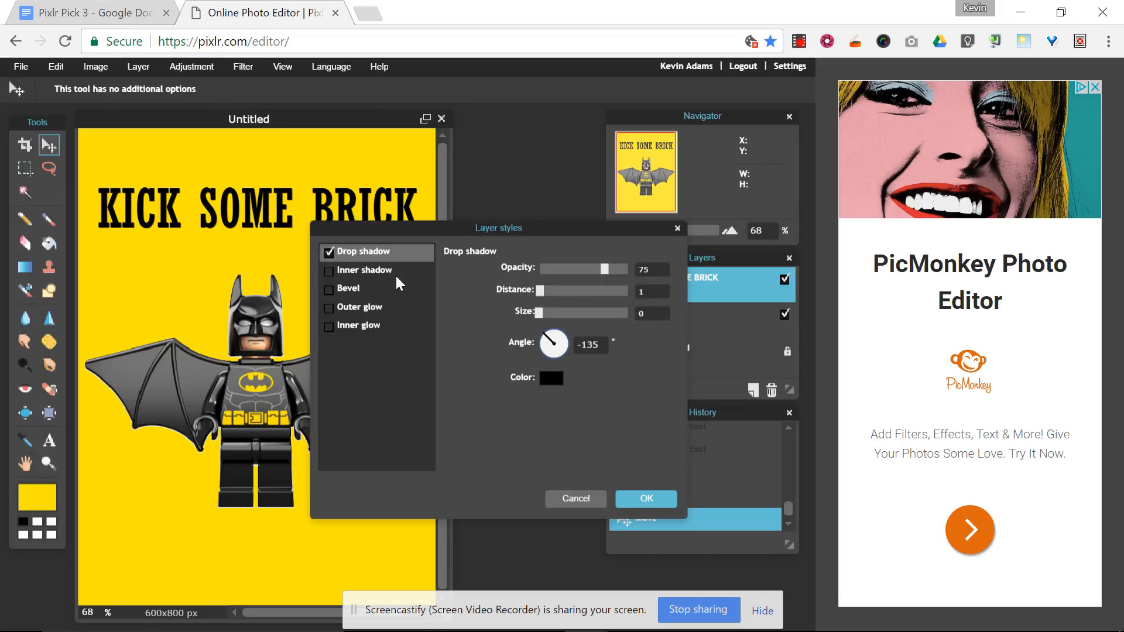
Replace the drop shadow with a bevel, and set the drop shadow's opacity to 77, distance to 37 and size to 56.
{"action": "left_click", "coordinate": [329, 253]}
{"action": "left_click", "coordinate": [330, 291]}
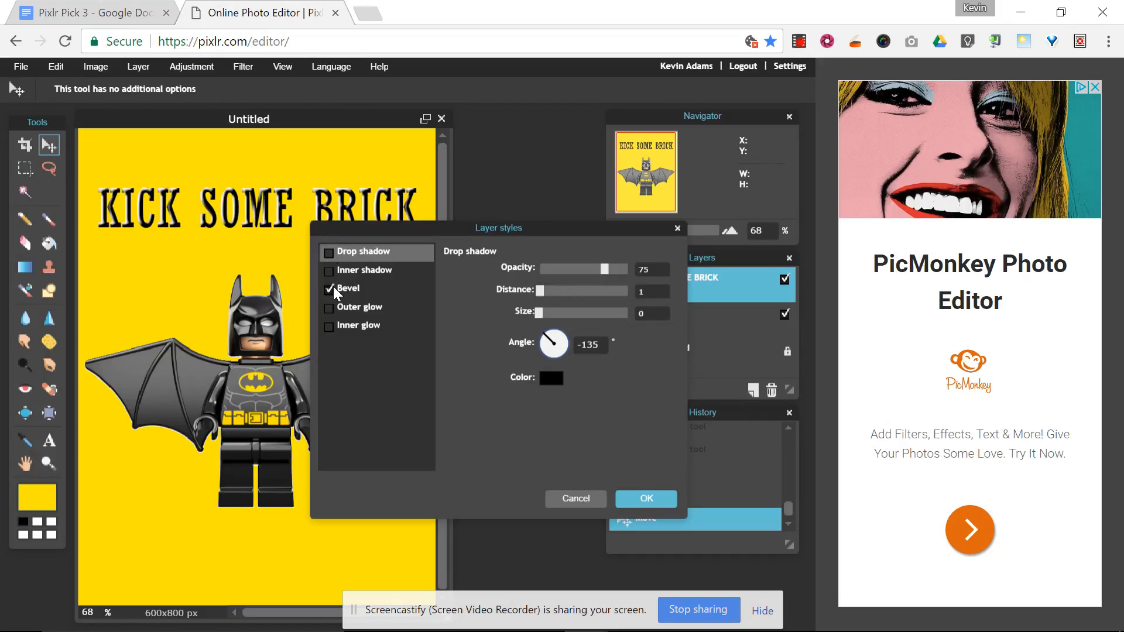
{"action": "mouse_move", "coordinate": [610, 275]}
{"action": "left_mouse_down"}
{"action": "mouse_move", "coordinate": [559, 271]}
{"action": "mouse_move", "coordinate": [606, 270]}
{"action": "left_mouse_up"}
{"action": "left_click_drag", "start_coordinate": [540, 291], "coordinate": [588, 313]}
Set the drop shadow's colour to bright yellow and apply the layer styles to the text.
{"action": "left_click", "coordinate": [552, 378]}
{"action": "left_click", "coordinate": [476, 322]}
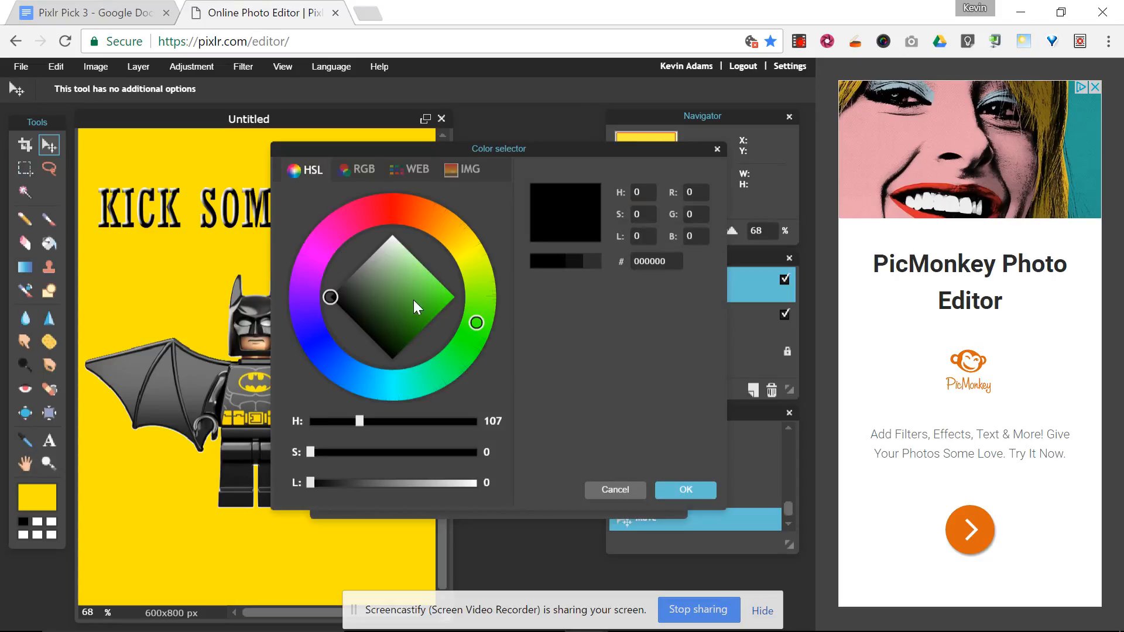
{"action": "left_click", "coordinate": [460, 256]}
{"action": "left_click", "coordinate": [686, 490]}
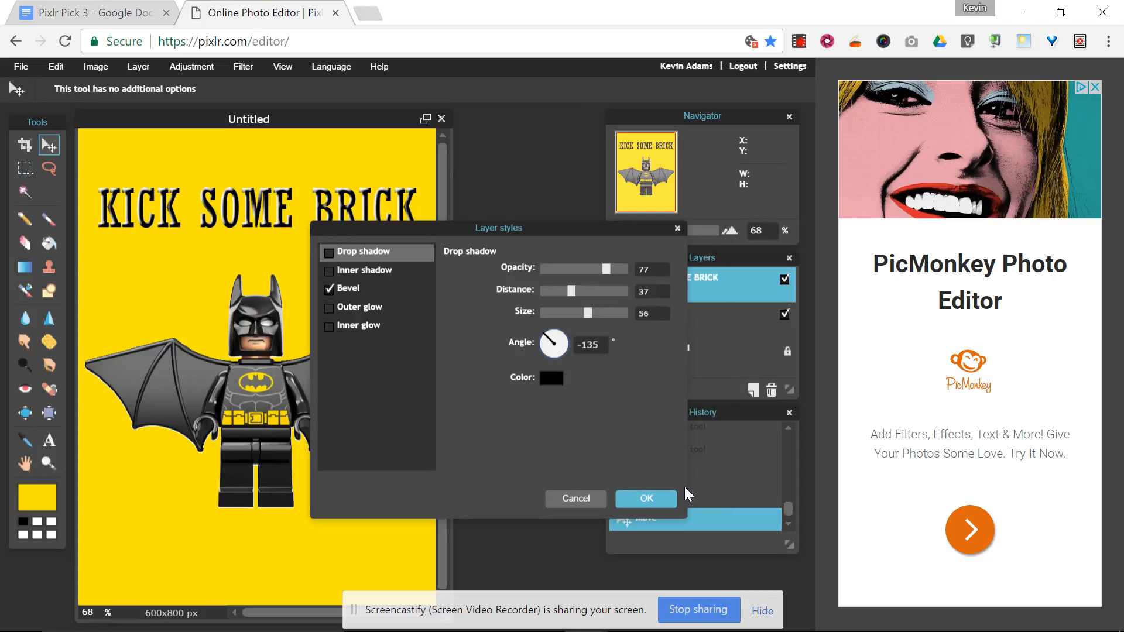
{"action": "left_click", "coordinate": [552, 382]}
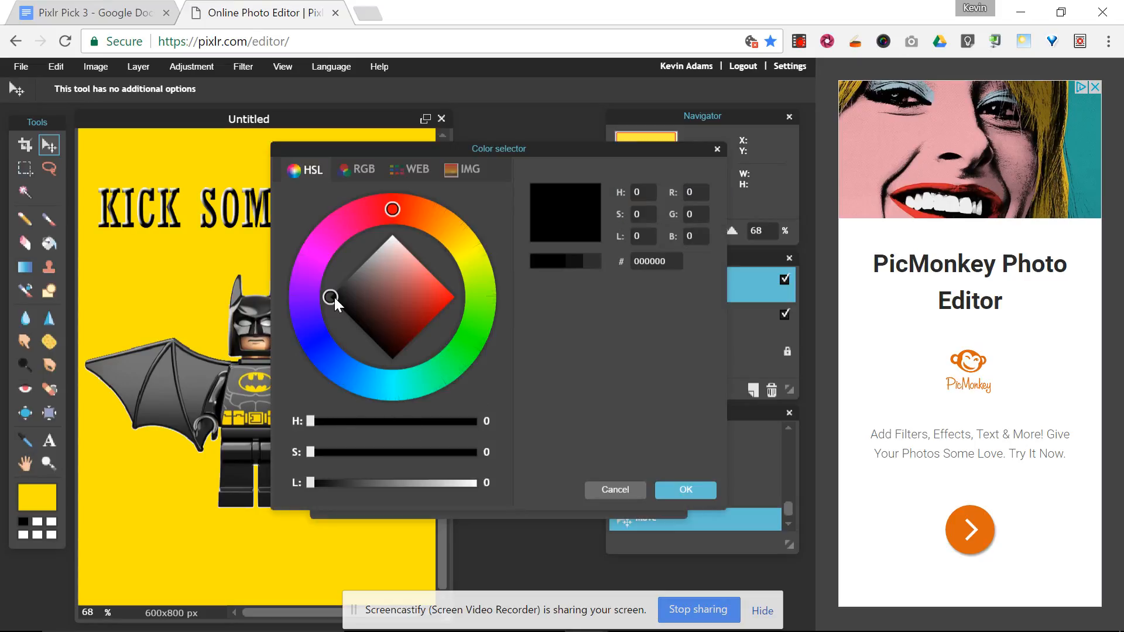
{"action": "left_click_drag", "start_coordinate": [334, 298], "coordinate": [460, 298]}
{"action": "left_click_drag", "start_coordinate": [399, 195], "coordinate": [473, 251]}
{"action": "left_click", "coordinate": [692, 493]}
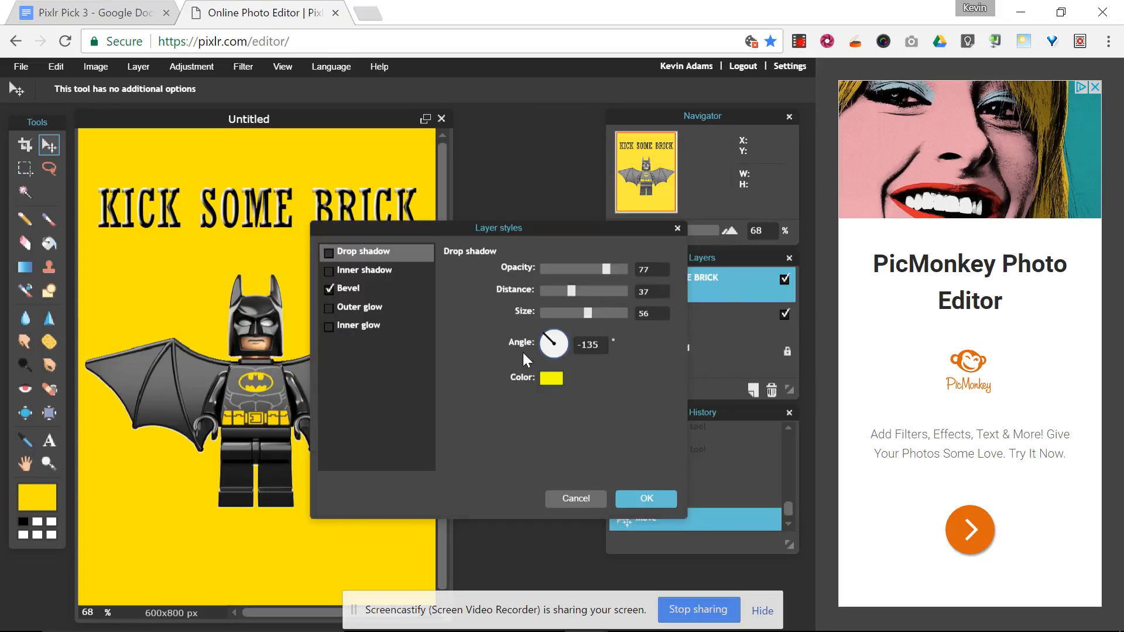
{"action": "left_click", "coordinate": [638, 494]}
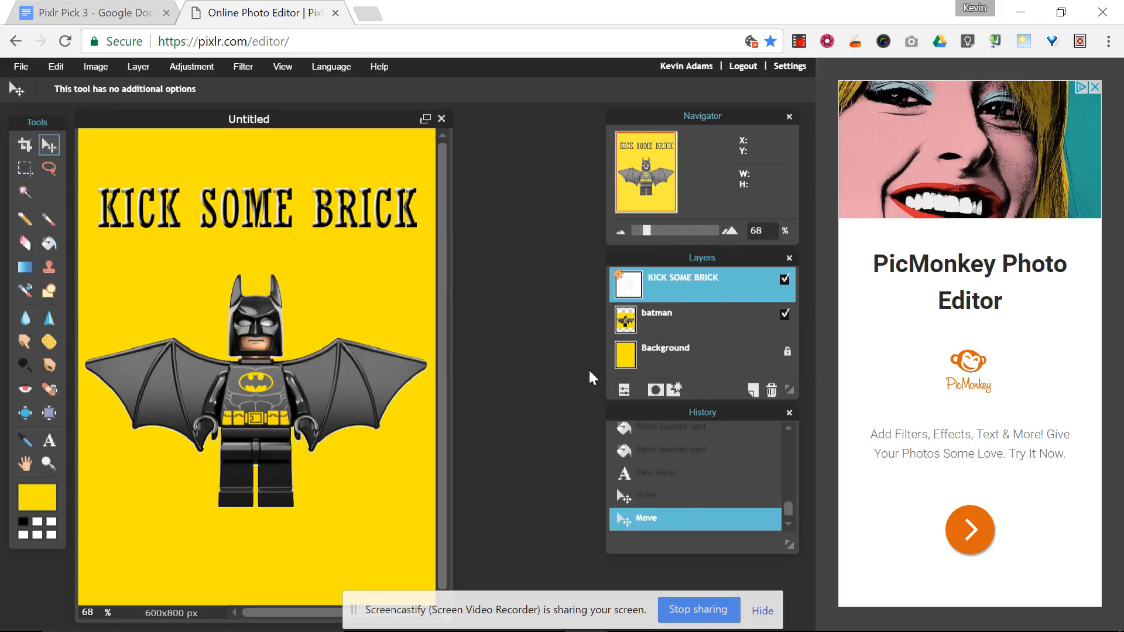
Reopen the layer styles of the KICK SOME BRICK layer and turn off the bevel.
{"action": "left_click", "coordinate": [675, 390]}
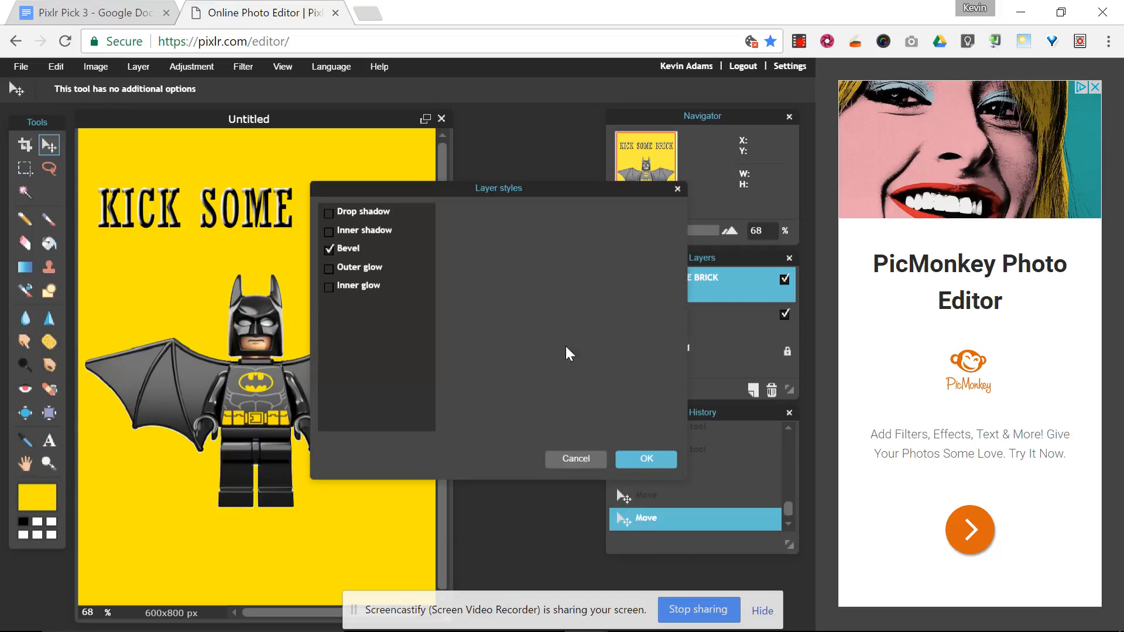
{"action": "left_click", "coordinate": [328, 250]}
Try an outer glow on the text in yellow sampled from Batman's chest emblem, and switch it off again.
{"action": "left_click", "coordinate": [350, 267]}
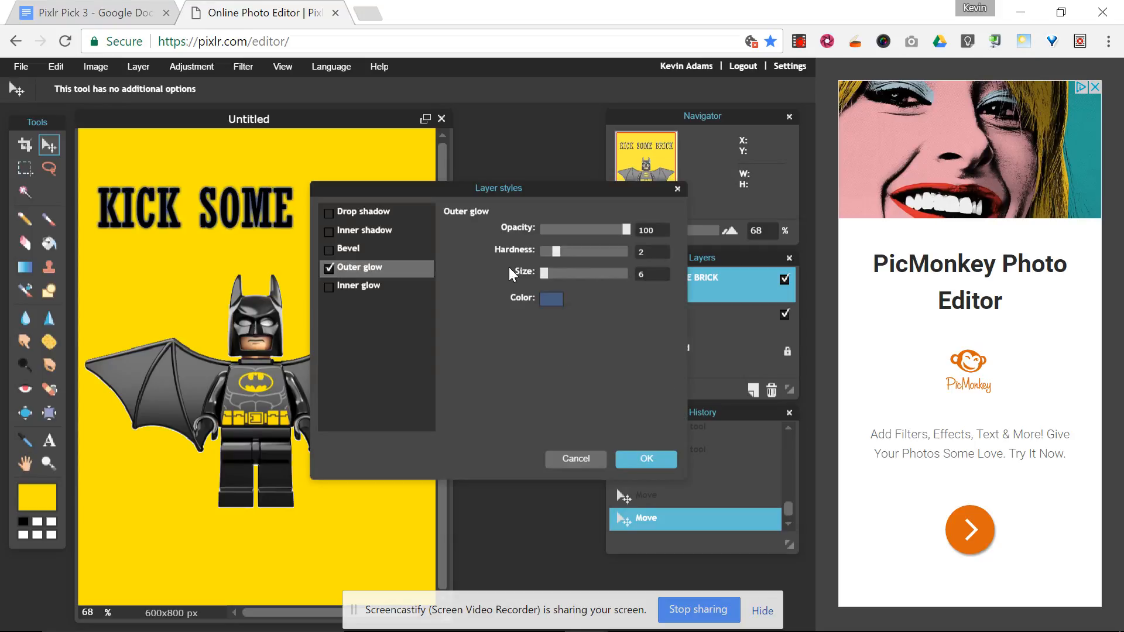
{"action": "left_click", "coordinate": [550, 299]}
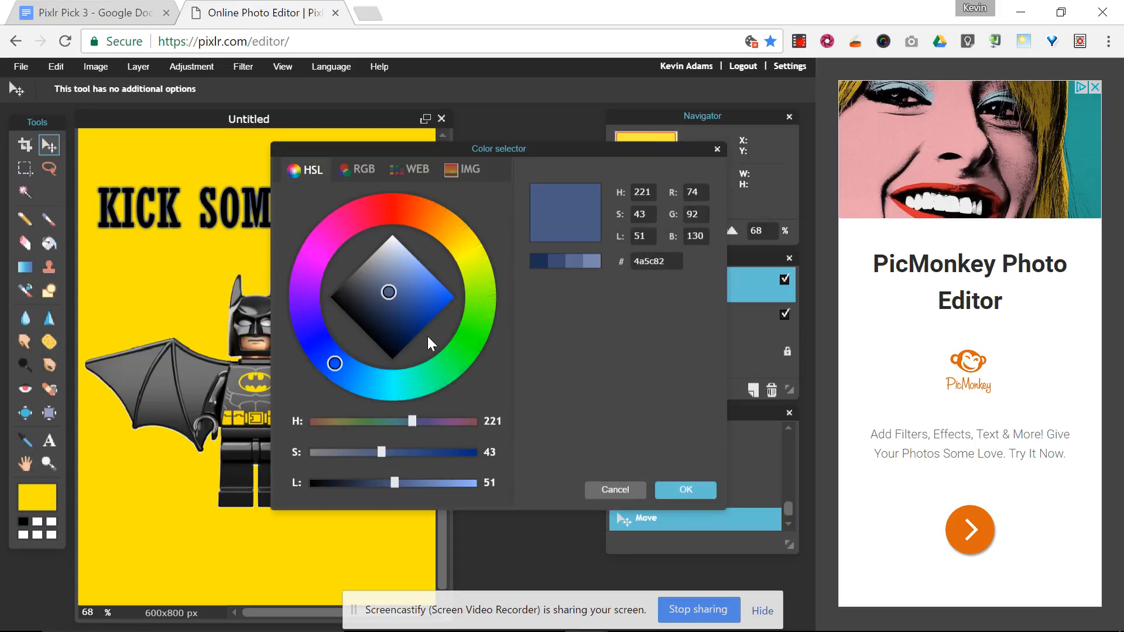
{"action": "left_click", "coordinate": [256, 387]}
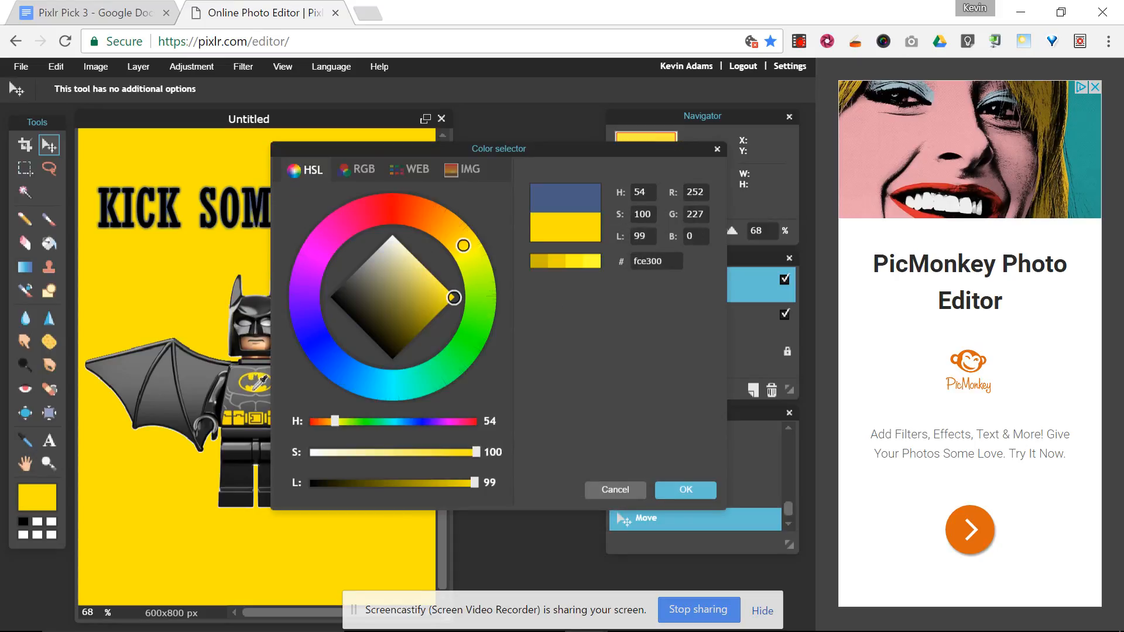
{"action": "left_click", "coordinate": [687, 487]}
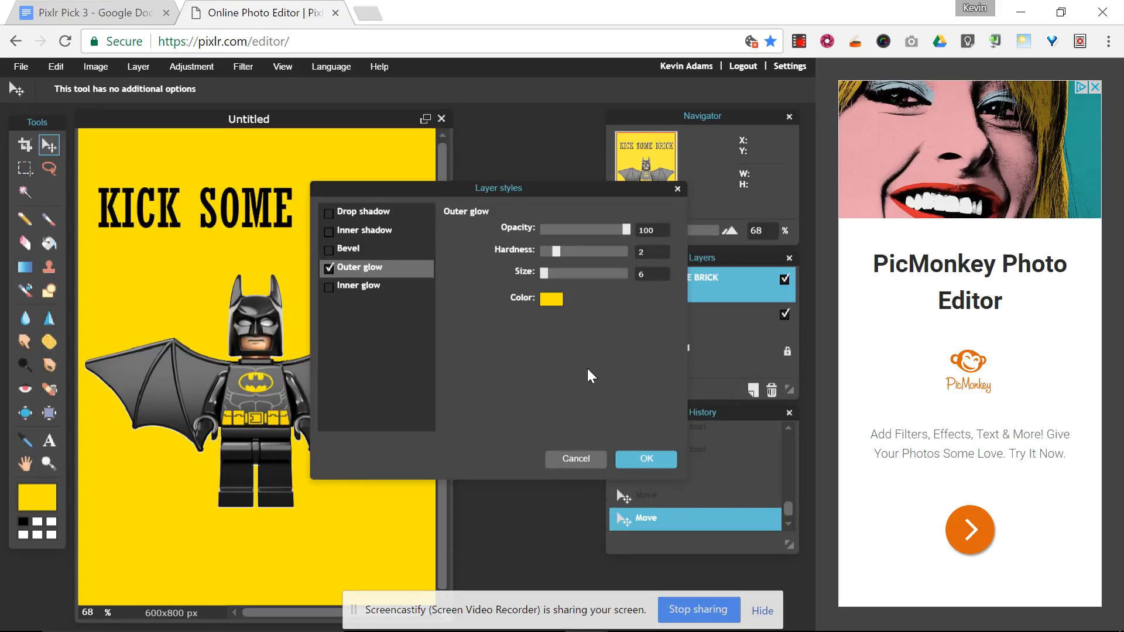
{"action": "left_click", "coordinate": [329, 268]}
Apply an inner glow to the KICK SOME BRICK text, coloured yellow by sampling Batman's chest emblem.
{"action": "left_click", "coordinate": [329, 287]}
{"action": "left_click", "coordinate": [359, 288]}
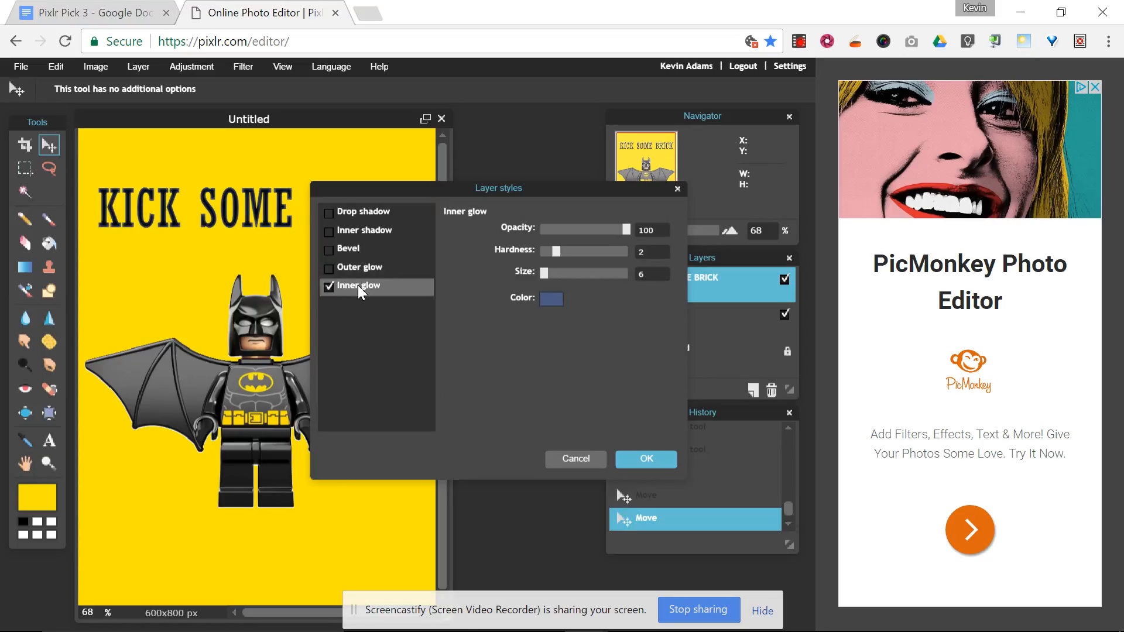
{"action": "left_click", "coordinate": [551, 299]}
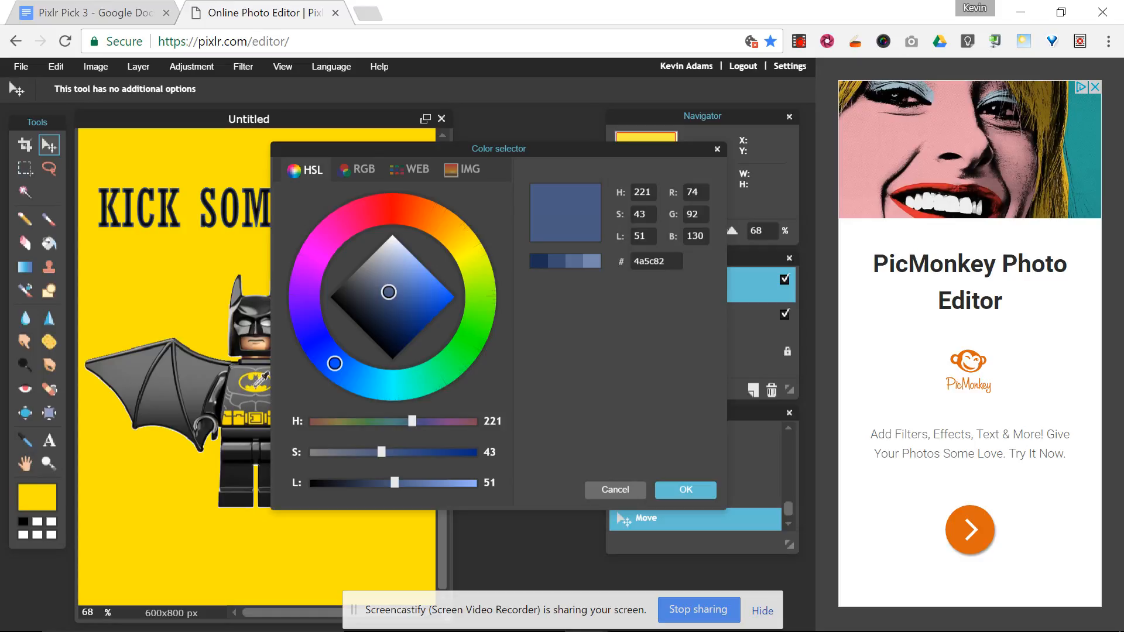
{"action": "left_click", "coordinate": [252, 387]}
{"action": "left_click", "coordinate": [679, 489]}
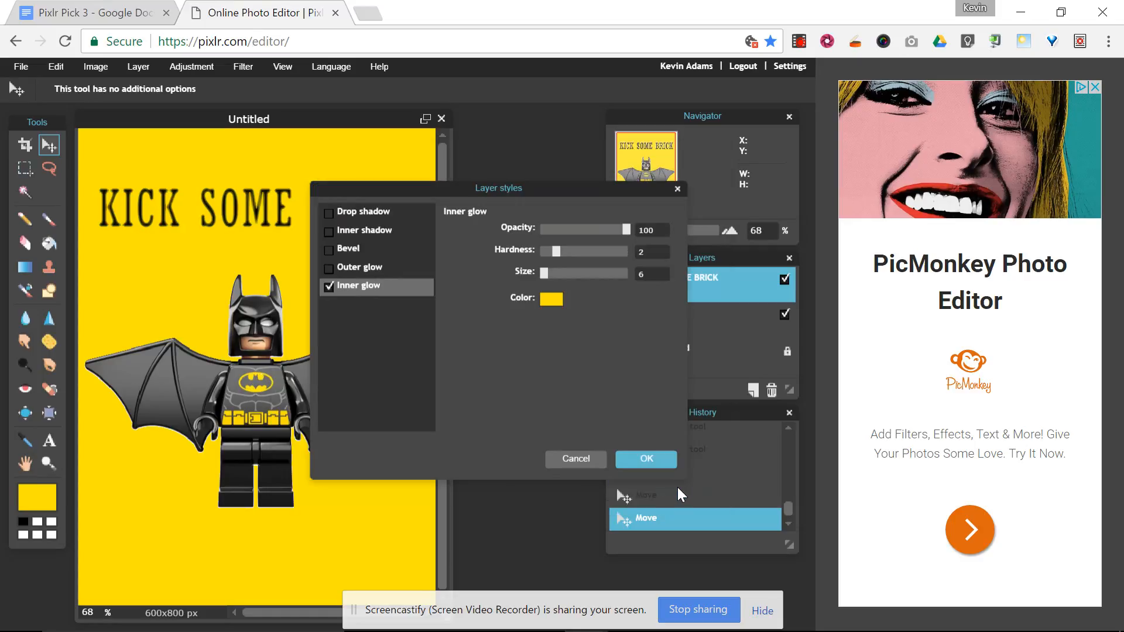
{"action": "left_click", "coordinate": [644, 457]}
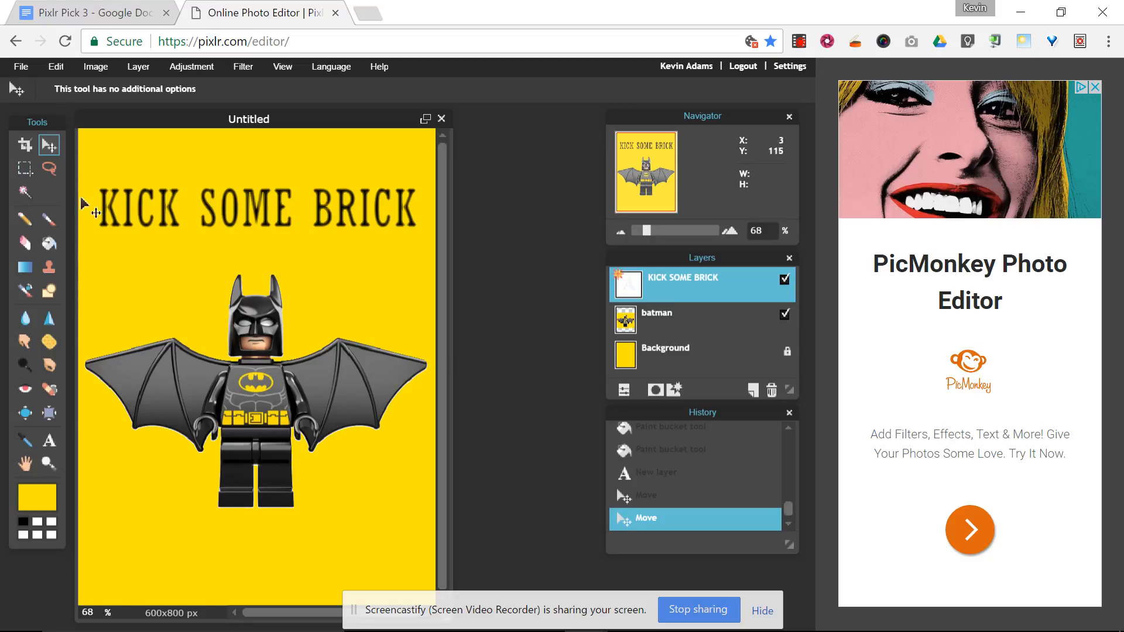
Nudge the KICK SOME BRICK text to fine-tune its centred position above Batman.
{"action": "left_click", "coordinate": [55, 66]}
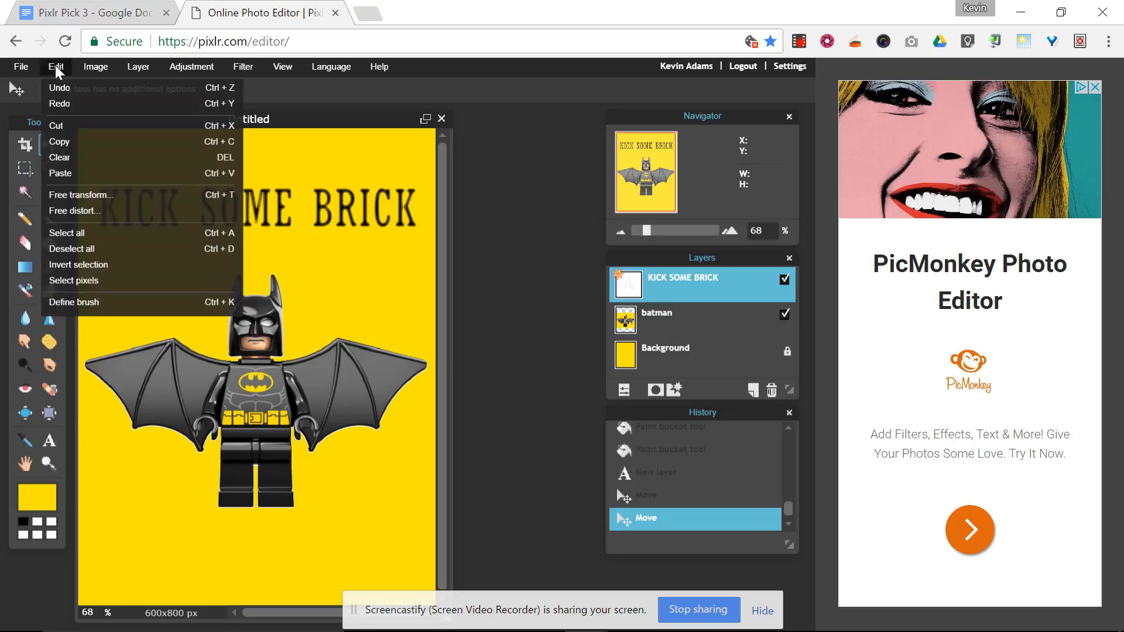
{"action": "left_click", "coordinate": [104, 187]}
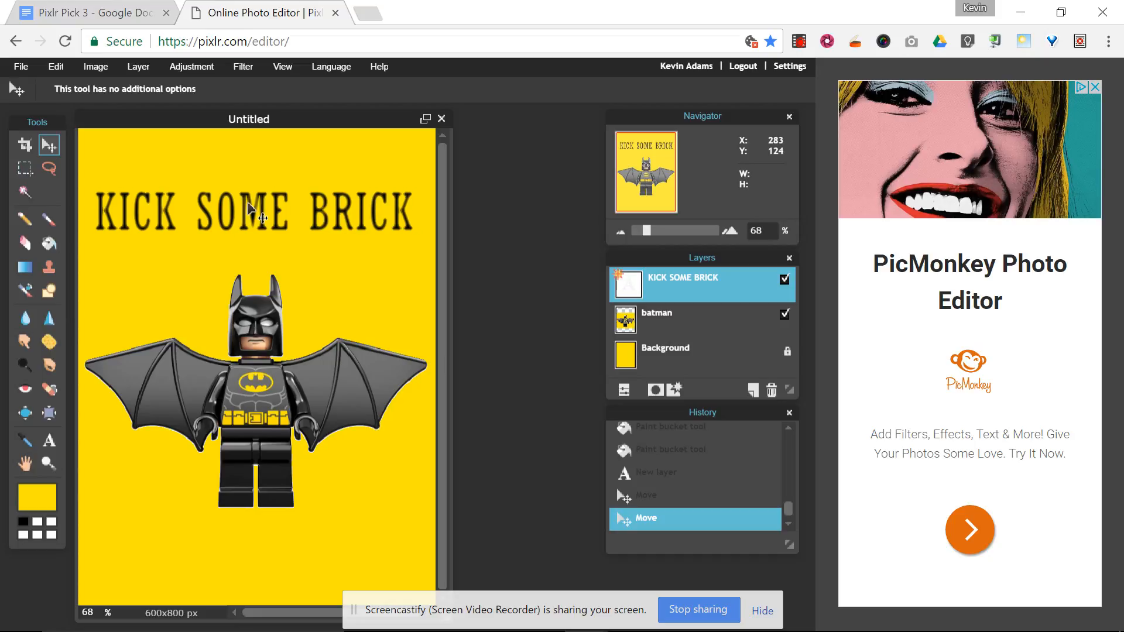
{"action": "left_click_drag", "start_coordinate": [254, 206], "coordinate": [252, 204]}
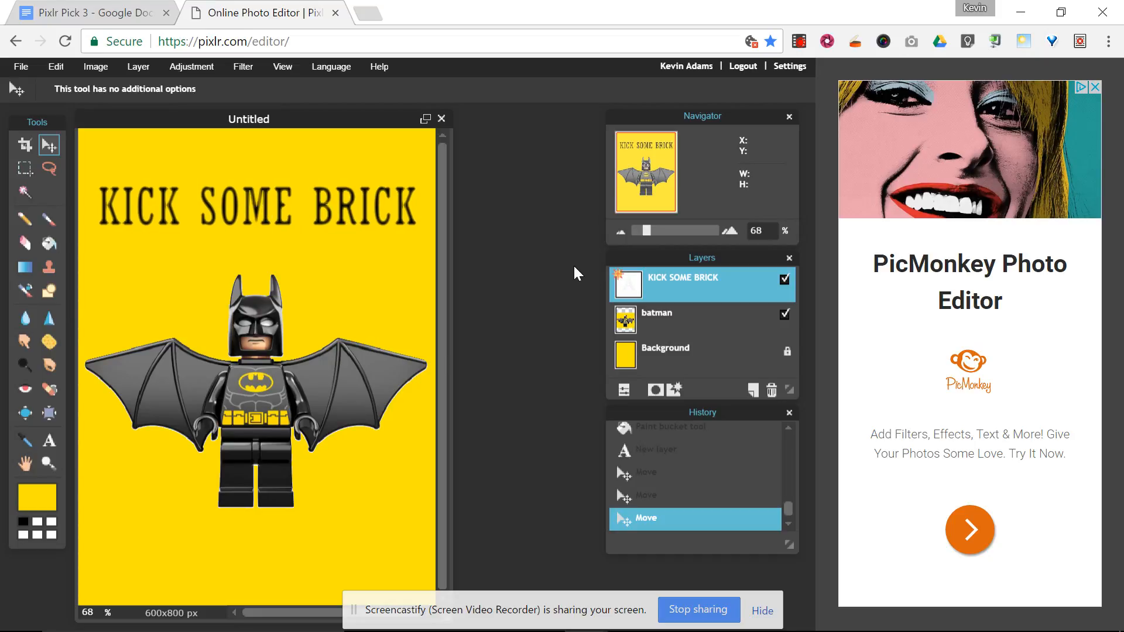
Rasterize the KICK SOME BRICK text layer and shift the title slightly down.
{"action": "right_click", "coordinate": [652, 278]}
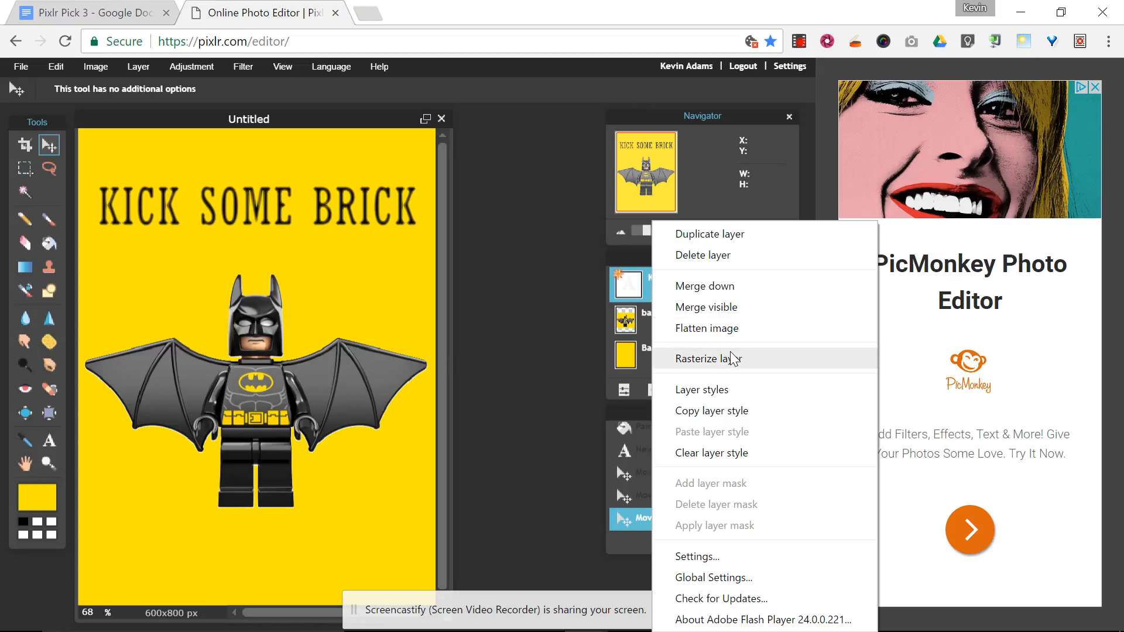
{"action": "left_click", "coordinate": [139, 70]}
{"action": "left_click", "coordinate": [140, 67]}
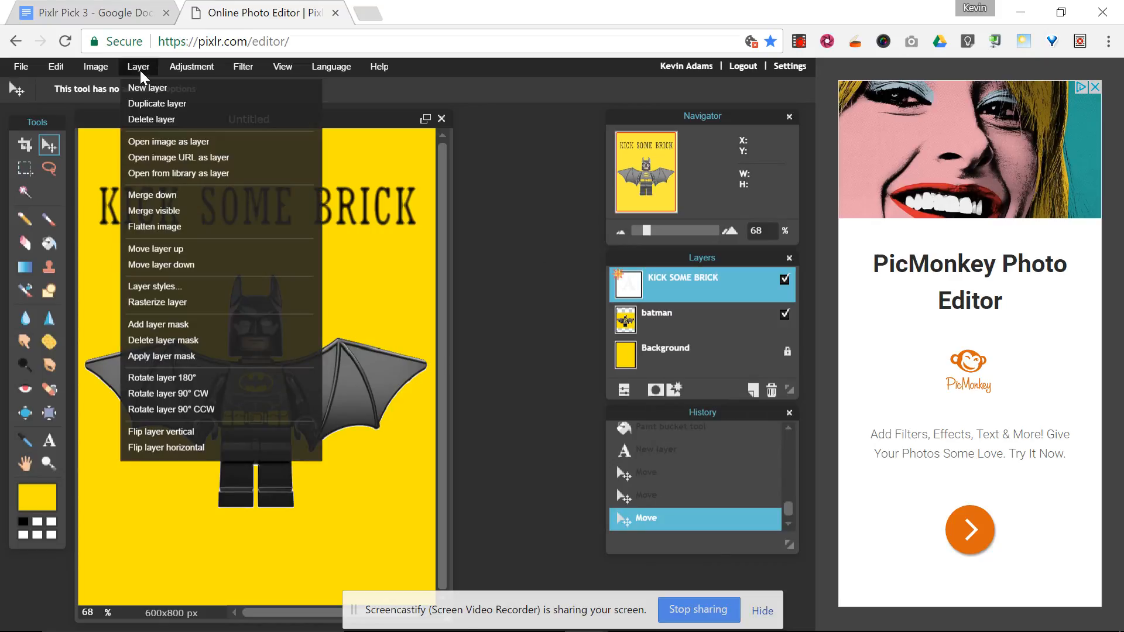
{"action": "left_click", "coordinate": [180, 303]}
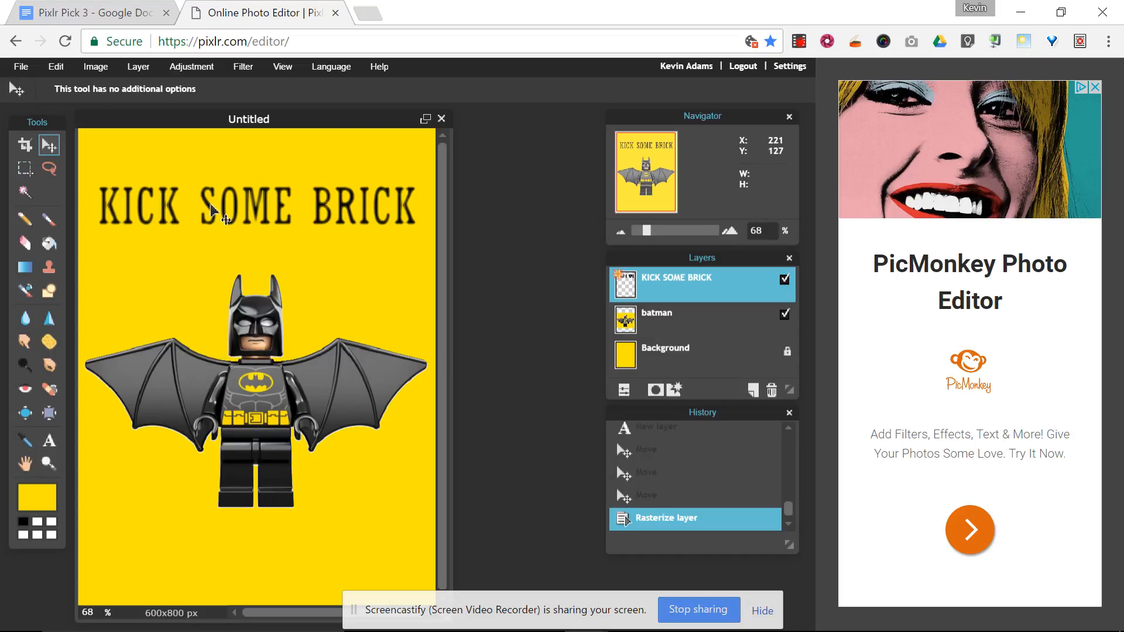
{"action": "left_click_drag", "start_coordinate": [210, 202], "coordinate": [212, 208]}
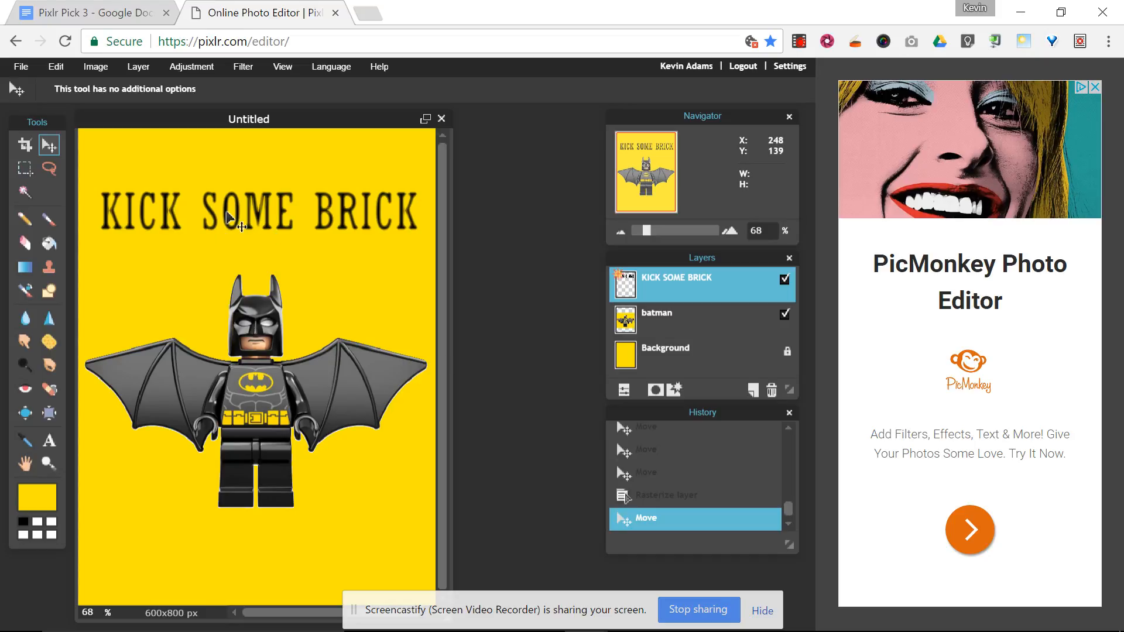
Stretch the KICK SOME BRICK title vertically with a free transform until it reaches just above Batman's ears.
{"action": "left_click", "coordinate": [55, 66]}
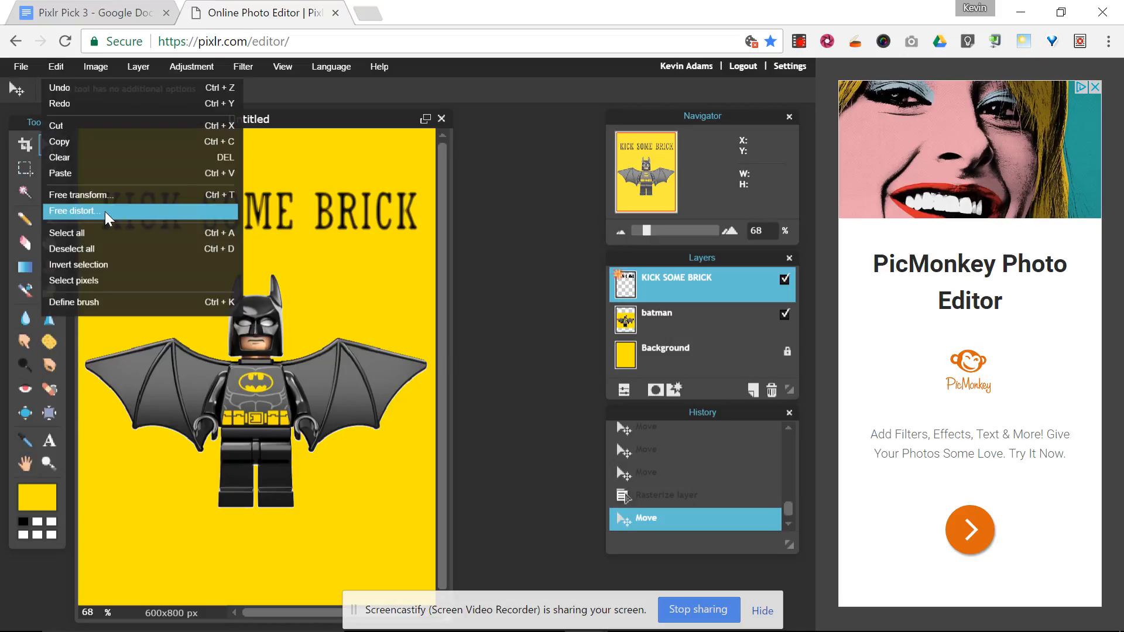
{"action": "left_click", "coordinate": [104, 212]}
{"action": "left_click_drag", "start_coordinate": [258, 189], "coordinate": [254, 150]}
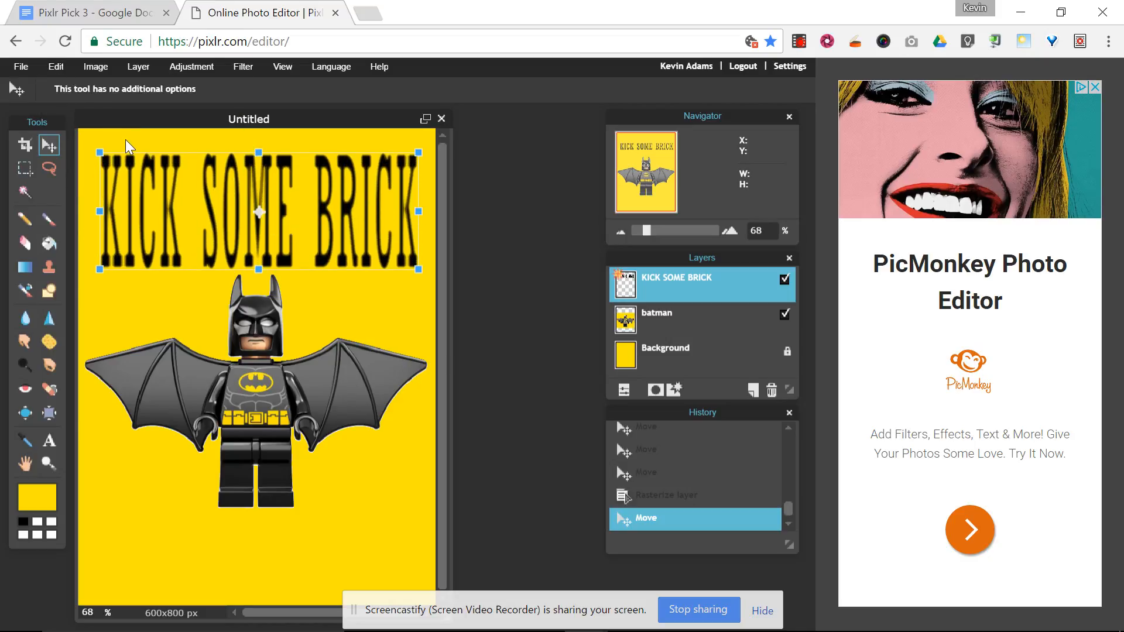
{"action": "key", "text": "Return"}
Try a free distort that pulls both lower corners of the KICK SOME BRICK title inward, and cancel it.
{"action": "left_click", "coordinate": [55, 66]}
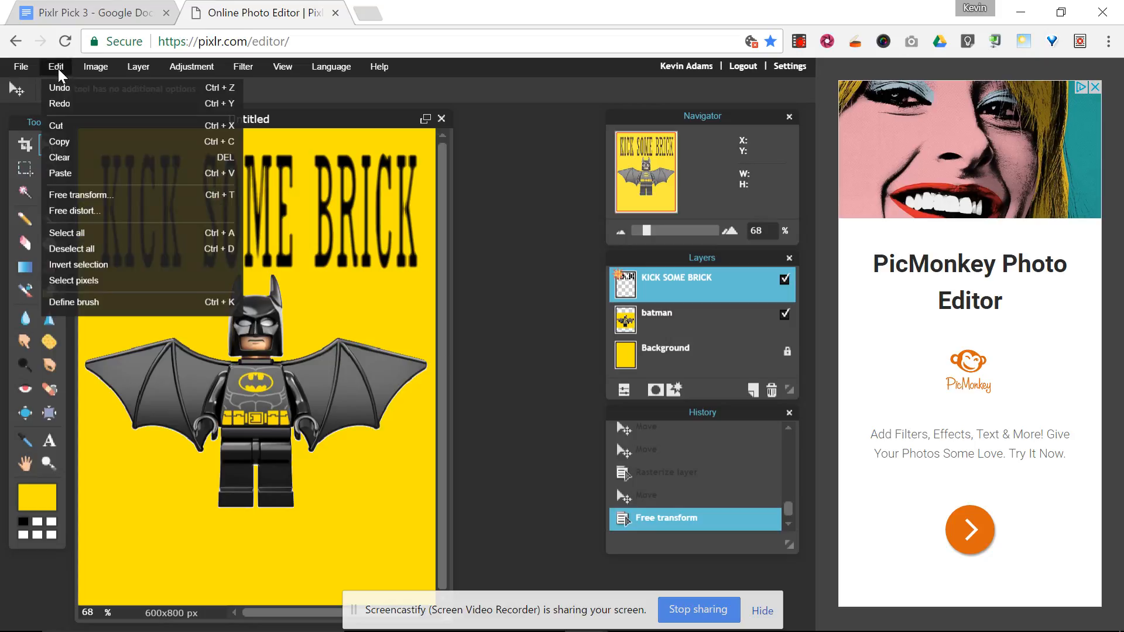
{"action": "left_click", "coordinate": [109, 211]}
{"action": "left_click_drag", "start_coordinate": [100, 271], "coordinate": [137, 242]}
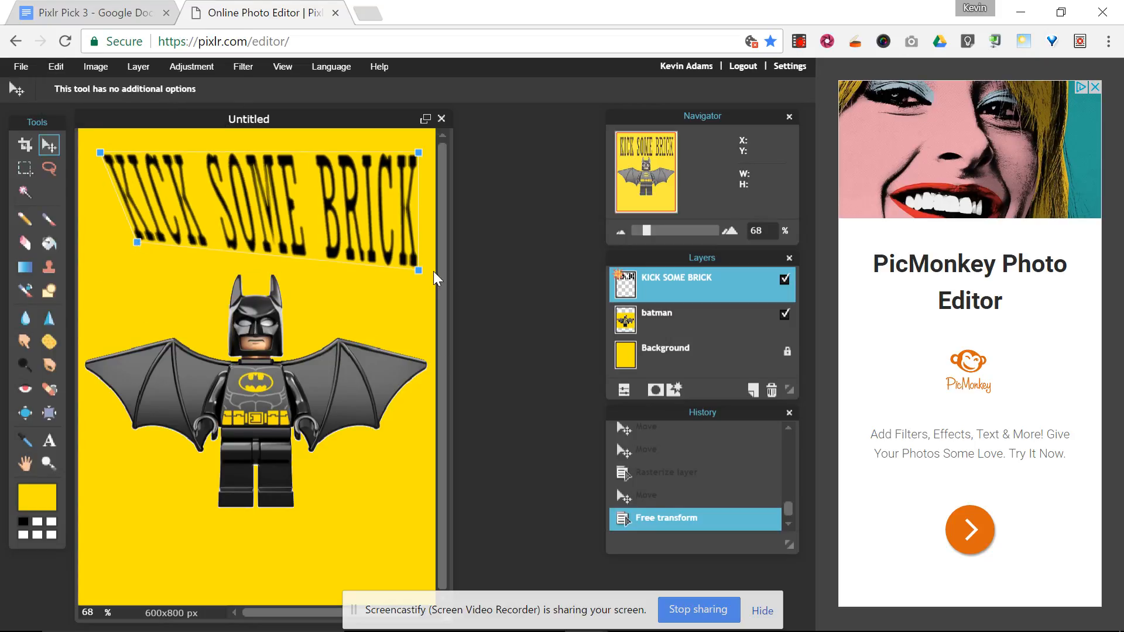
{"action": "left_click_drag", "start_coordinate": [418, 270], "coordinate": [398, 241]}
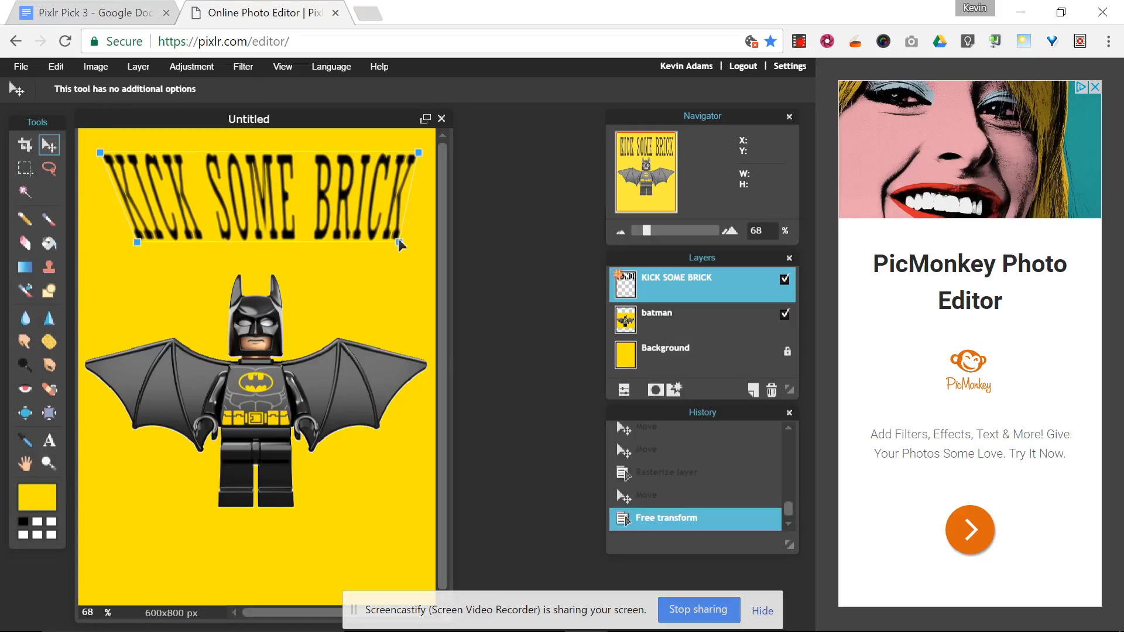
{"action": "key", "text": "Escape"}
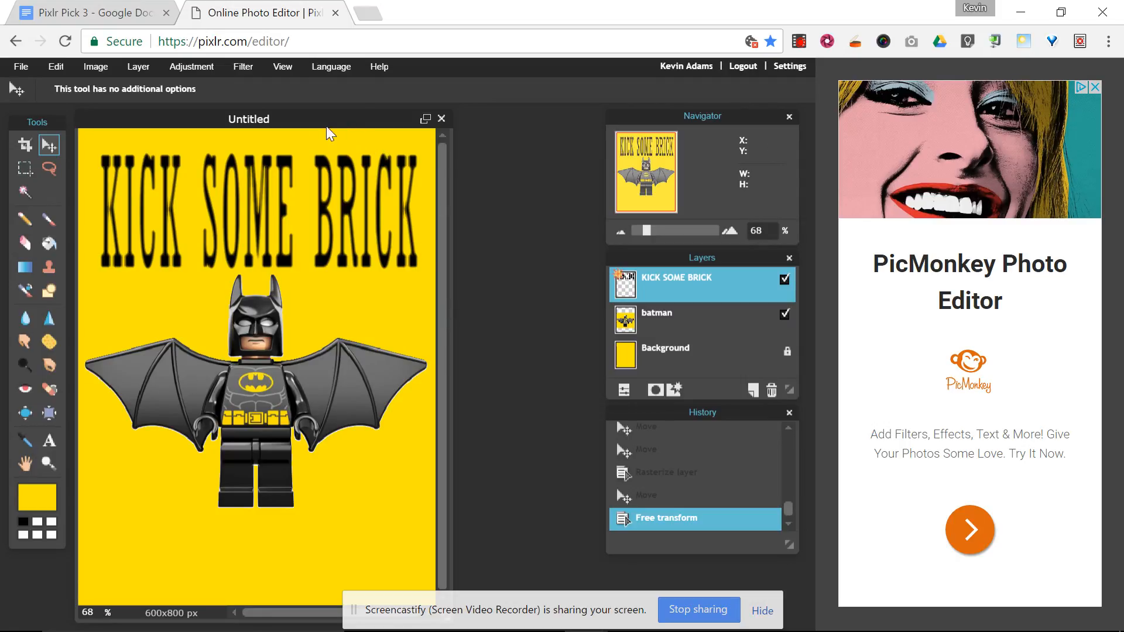
Move the poster's document window aside and switch to the other Pixlr browser window containing the gold texture image.
{"action": "left_click_drag", "start_coordinate": [310, 122], "coordinate": [430, 118]}
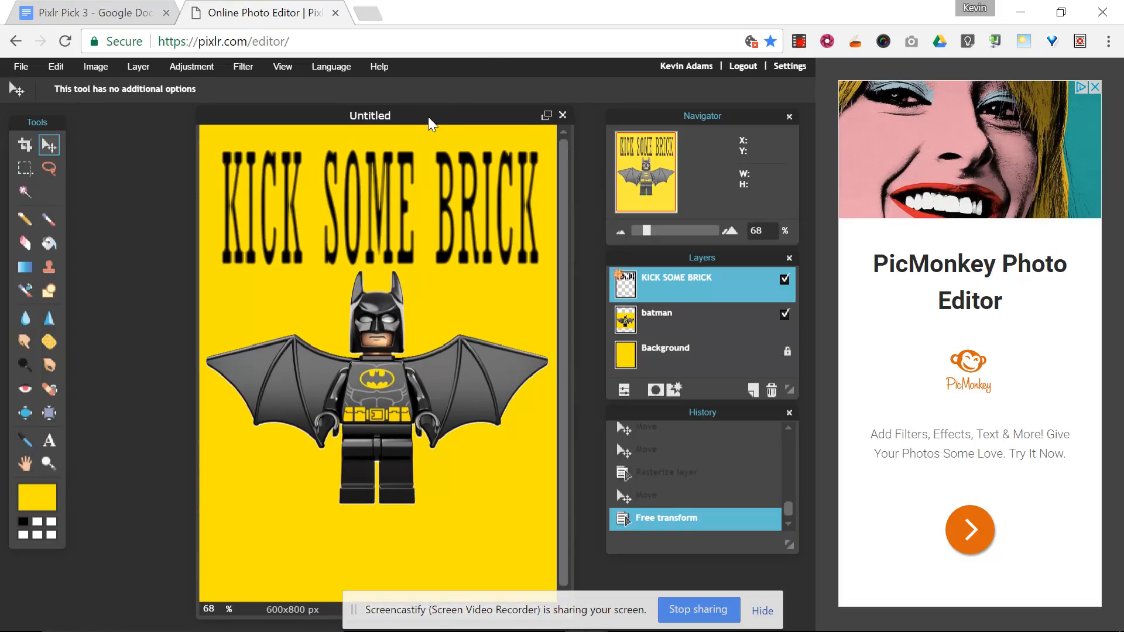
{"action": "key", "text": "alt+Tab"}
{"action": "key", "text": "Tab"}
{"action": "key", "text": "Tab"}
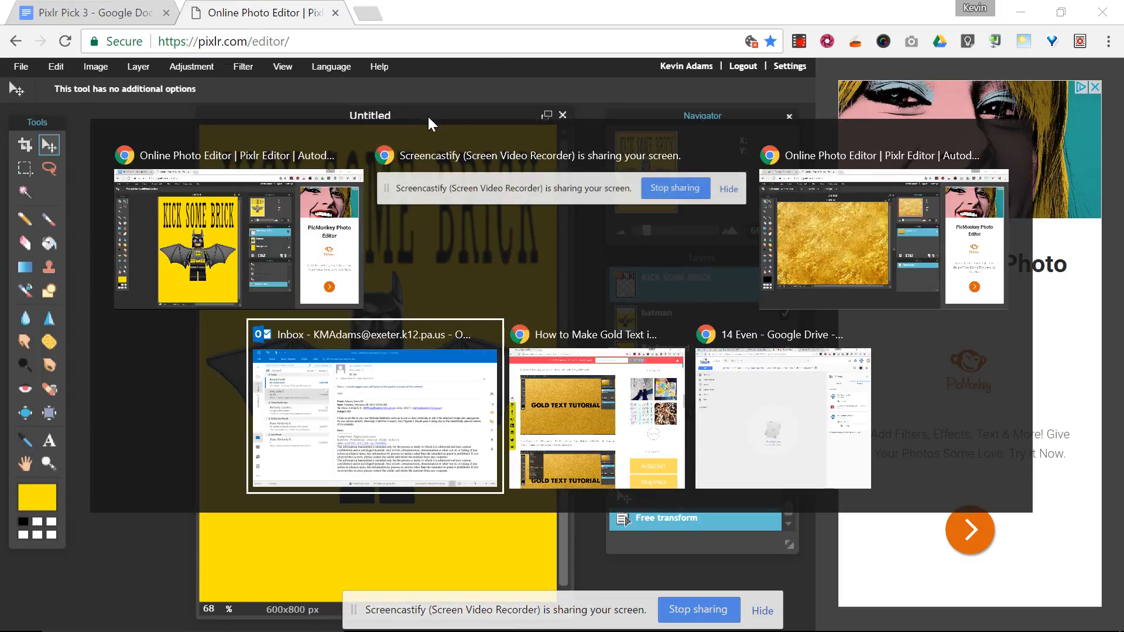
{"action": "key", "text": "shift+Tab"}
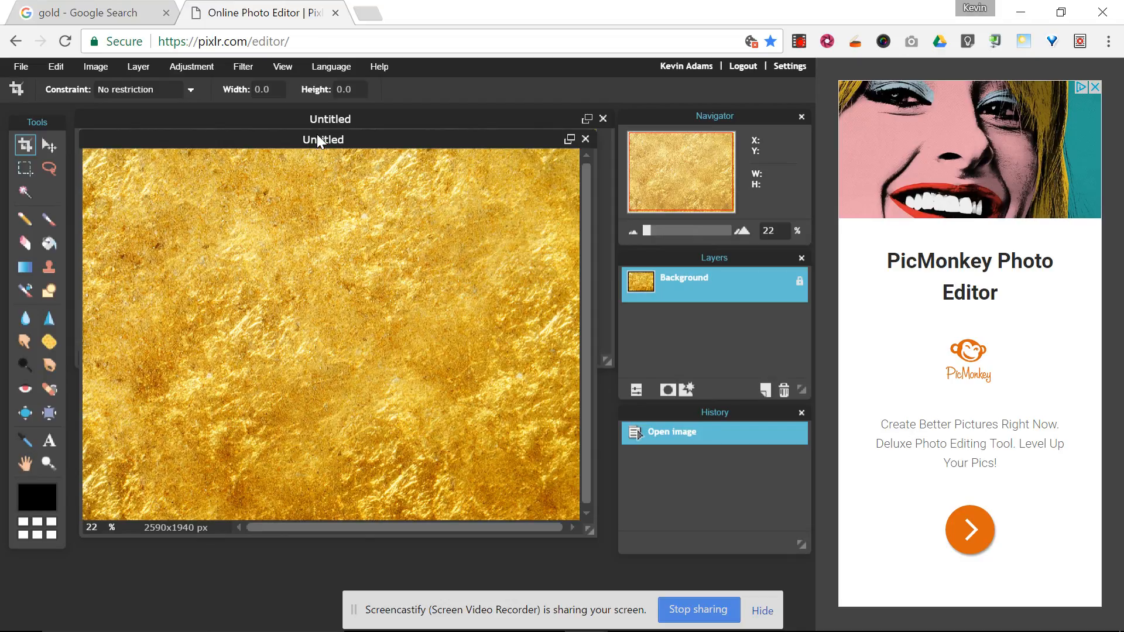
{"action": "left_click", "coordinate": [314, 119]}
Add the text GOLD TEXT as a new text layer on the gold texture image.
{"action": "left_click", "coordinate": [418, 426]}
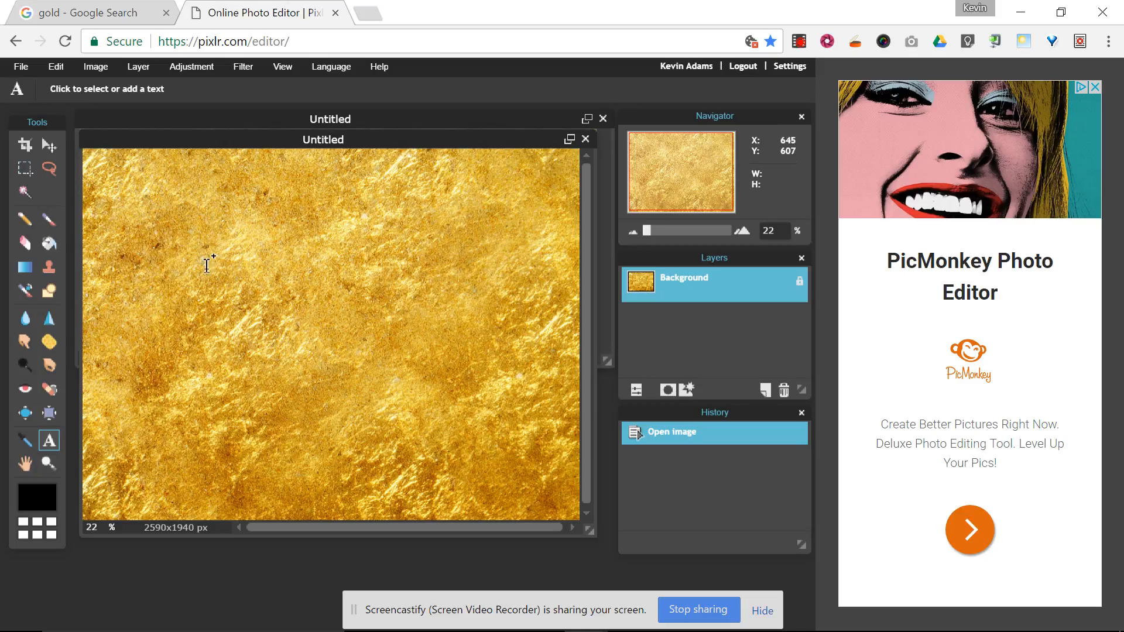
{"action": "left_click", "coordinate": [159, 291]}
{"action": "type", "text": "GO"}
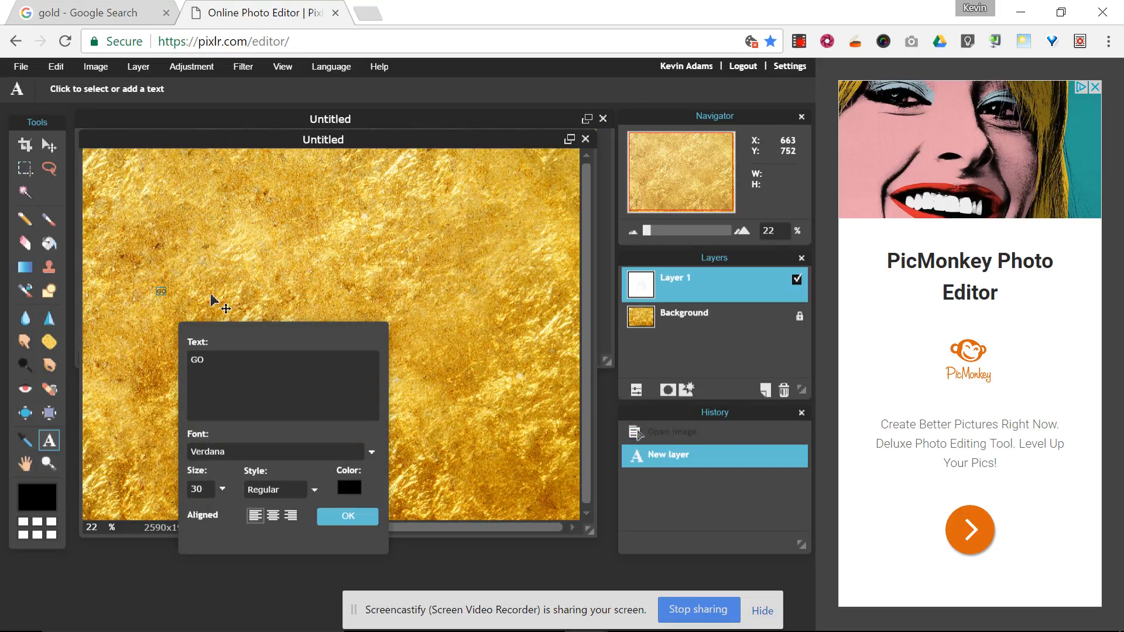
{"action": "type", "text": "LD TEXT"}
Set the GOLD TEXT font to Candara and its size to 130, and confirm the text.
{"action": "left_click", "coordinate": [294, 451]}
{"action": "scroll", "coordinate": [374, 486], "scroll_direction": "down", "scroll_amount": 5}
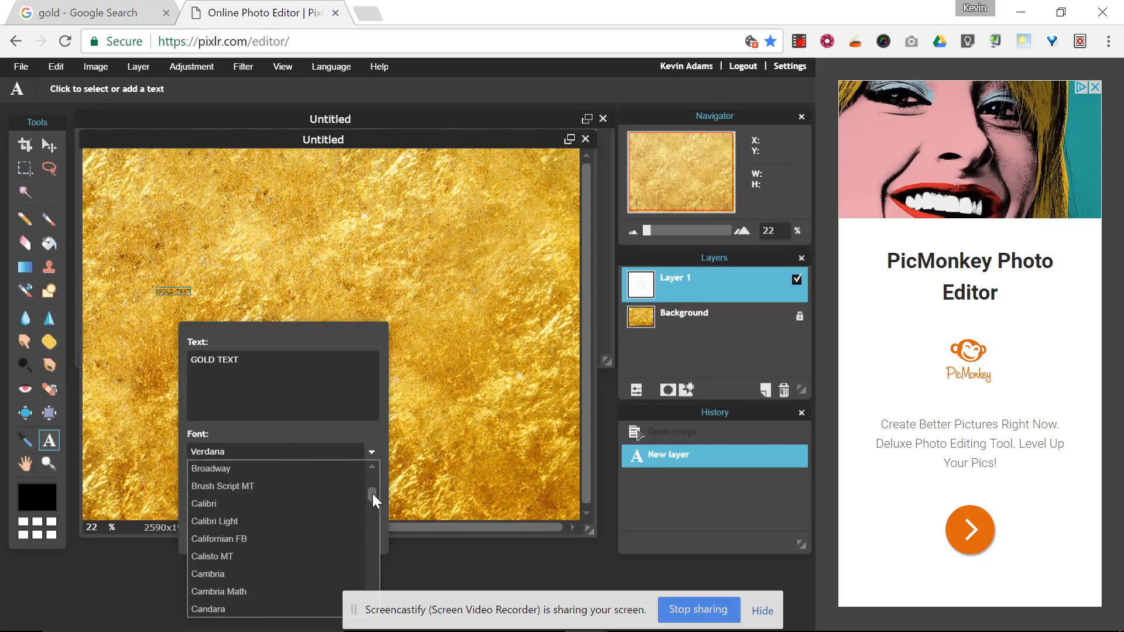
{"action": "left_click", "coordinate": [342, 500]}
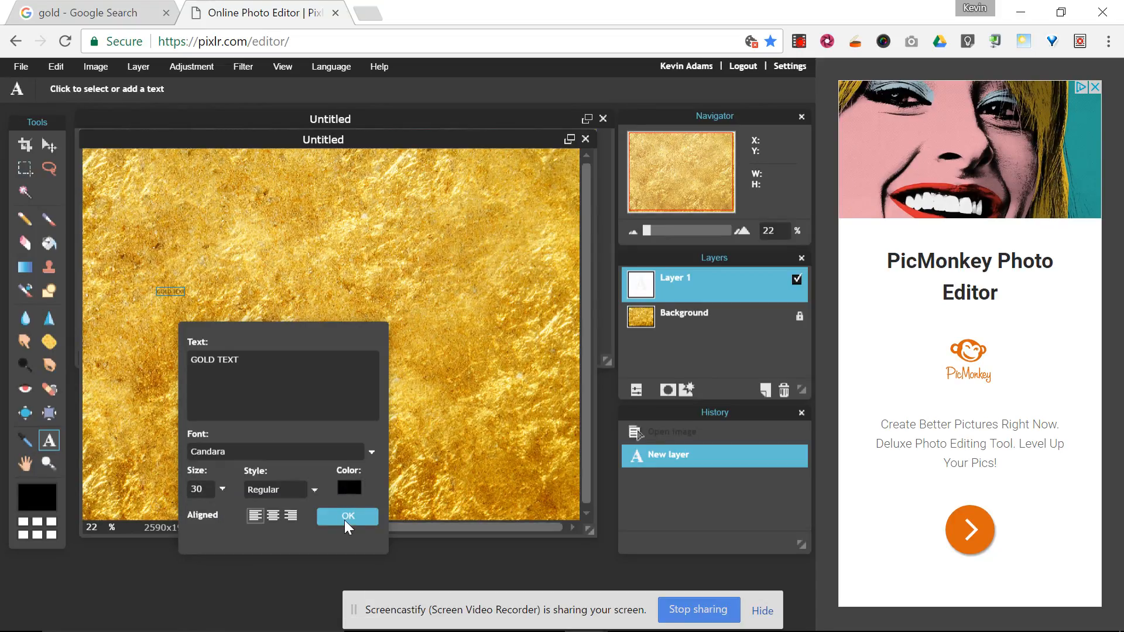
{"action": "left_click", "coordinate": [222, 488]}
{"action": "left_click_drag", "start_coordinate": [182, 511], "coordinate": [229, 509]}
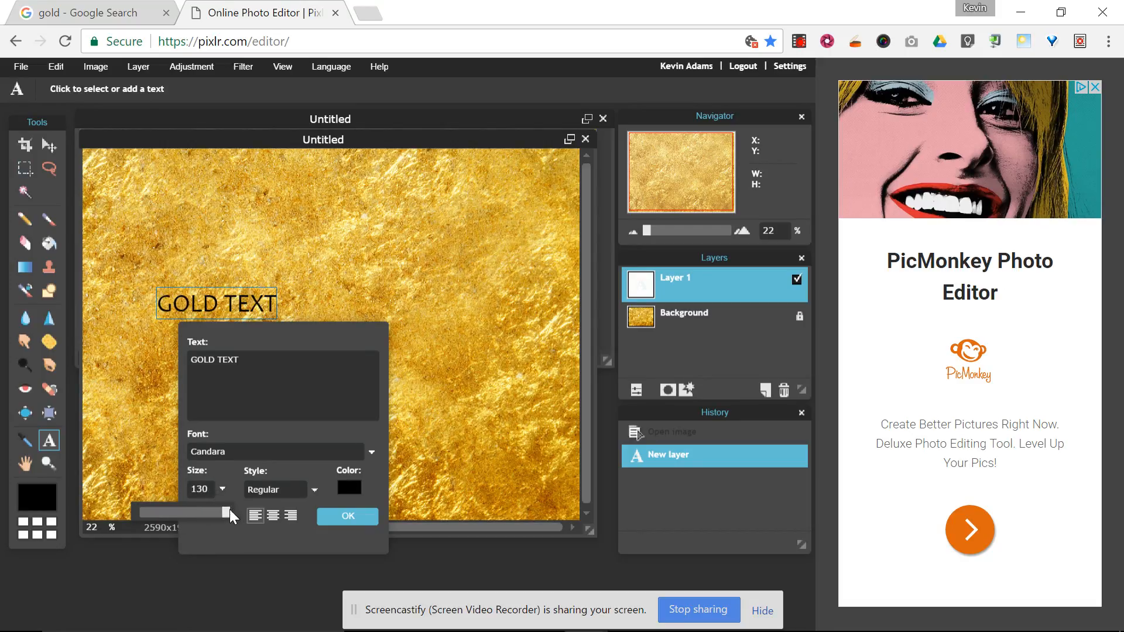
{"action": "left_click", "coordinate": [327, 516]}
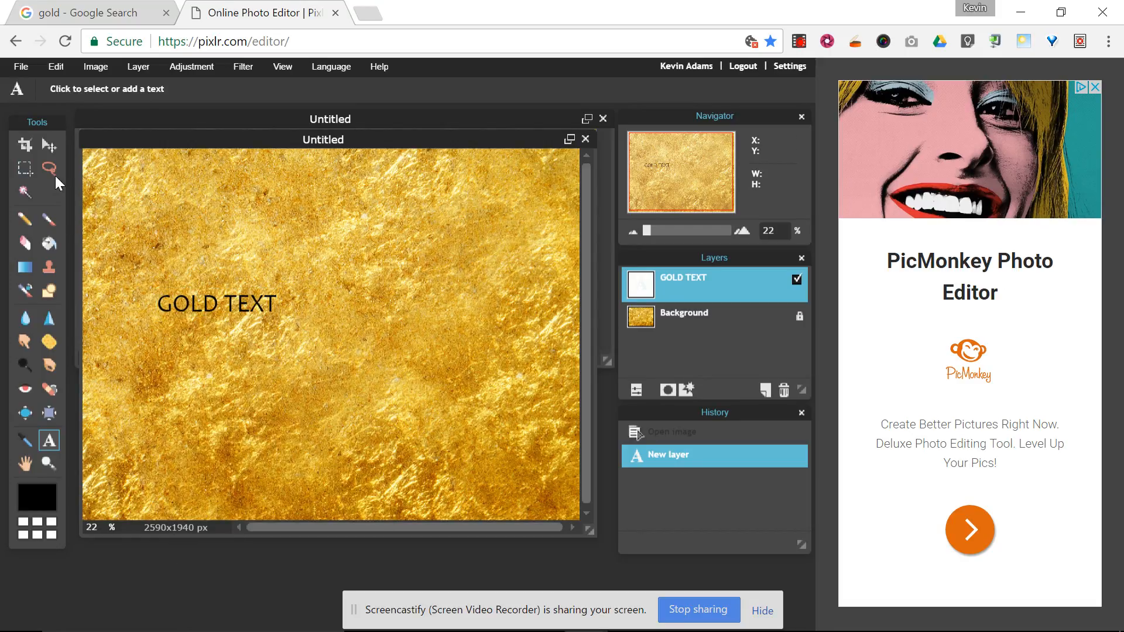
Move GOLD TEXT to the middle of the gold image and rasterize its layer.
{"action": "left_click", "coordinate": [49, 144]}
{"action": "left_click_drag", "start_coordinate": [207, 303], "coordinate": [313, 328]}
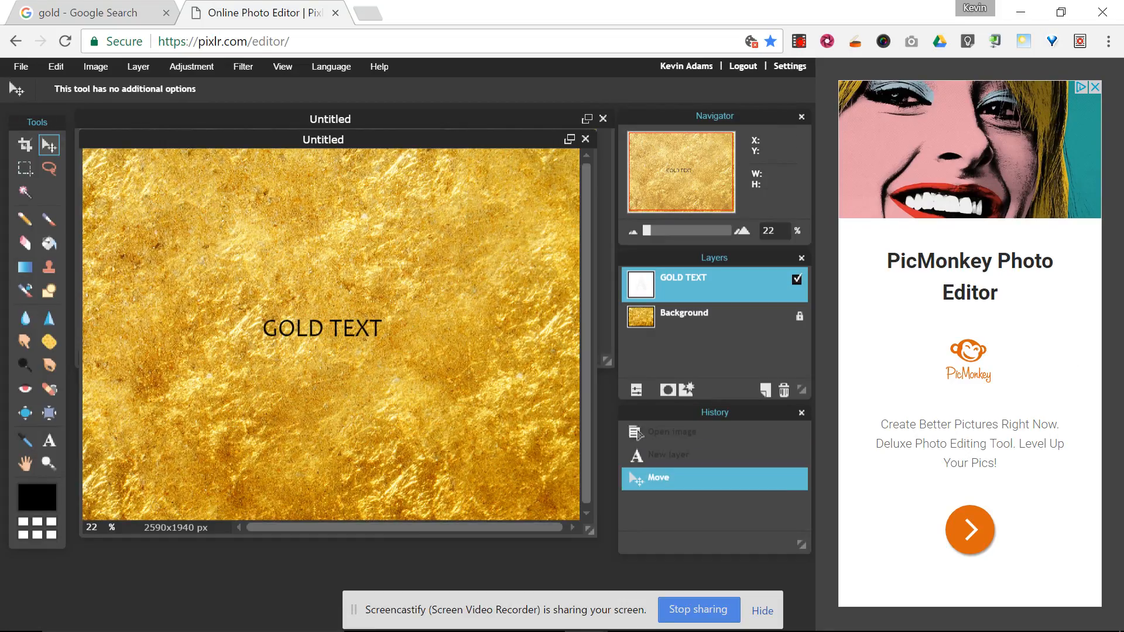
{"action": "right_click", "coordinate": [677, 283]}
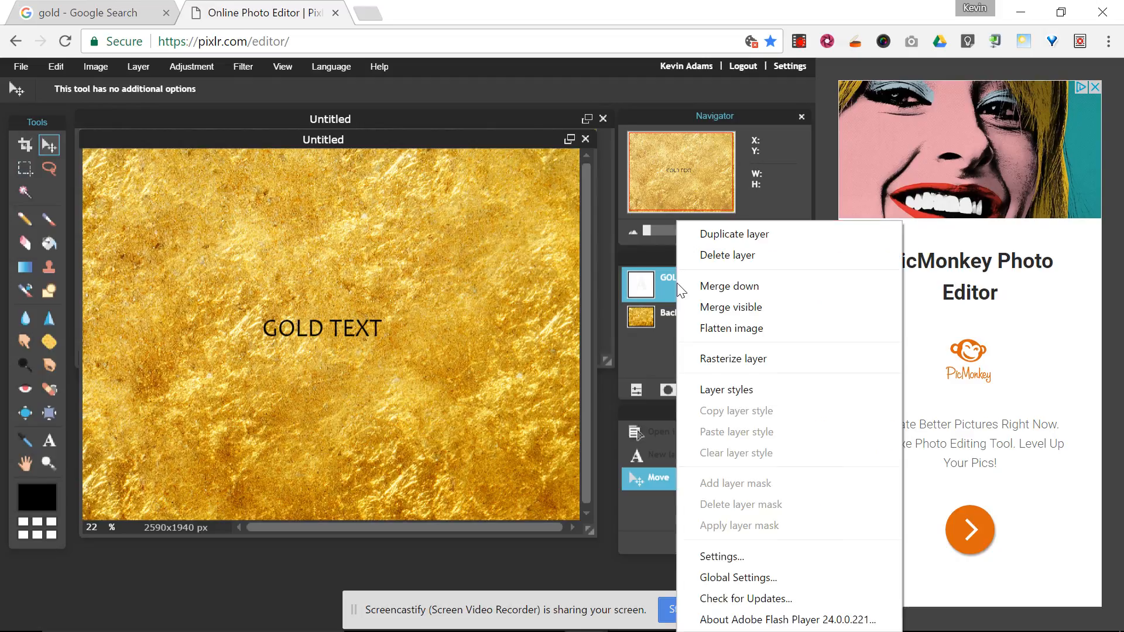
{"action": "left_click", "coordinate": [731, 359]}
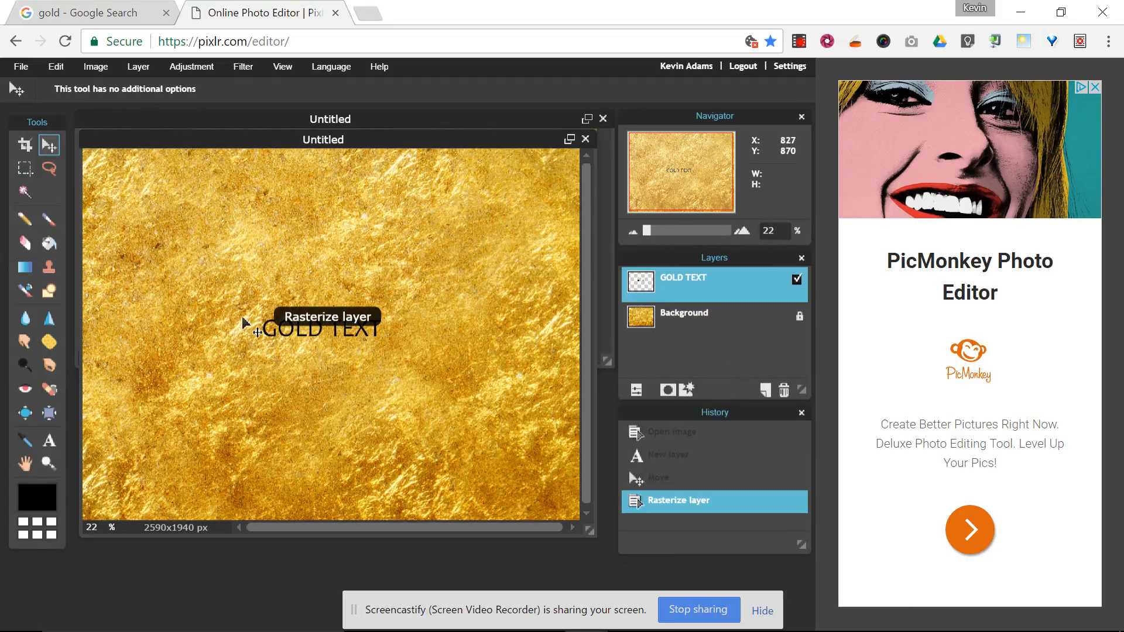
Enlarge GOLD TEXT around its centre with Free transform to about 1678 by 505 px.
{"action": "left_click", "coordinate": [56, 68]}
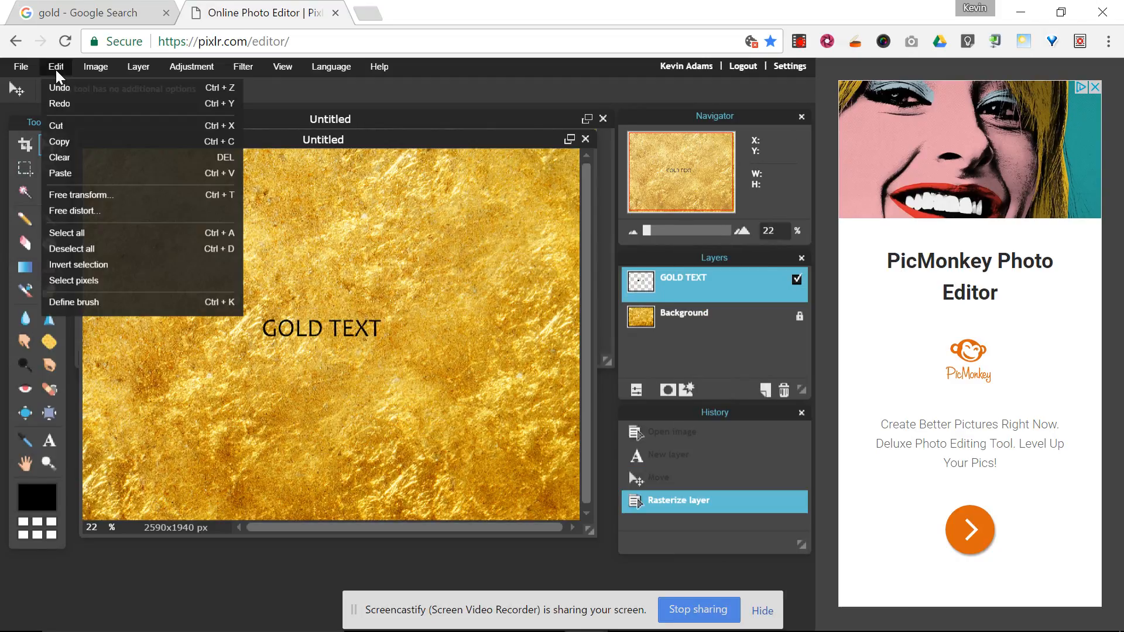
{"action": "left_click", "coordinate": [91, 195]}
{"action": "left_click_drag", "start_coordinate": [262, 315], "coordinate": [159, 280]}
{"action": "key", "text": "Return"}
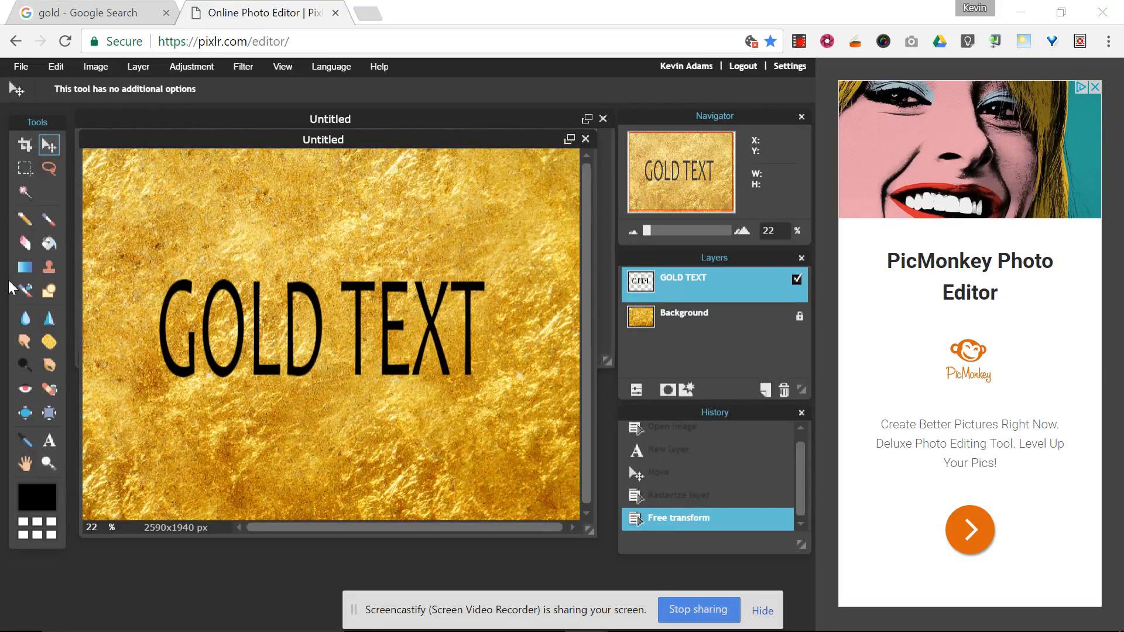
Select all the black letters of GOLD TEXT with the Wand tool, with Contiguous turned off.
{"action": "left_click", "coordinate": [24, 198]}
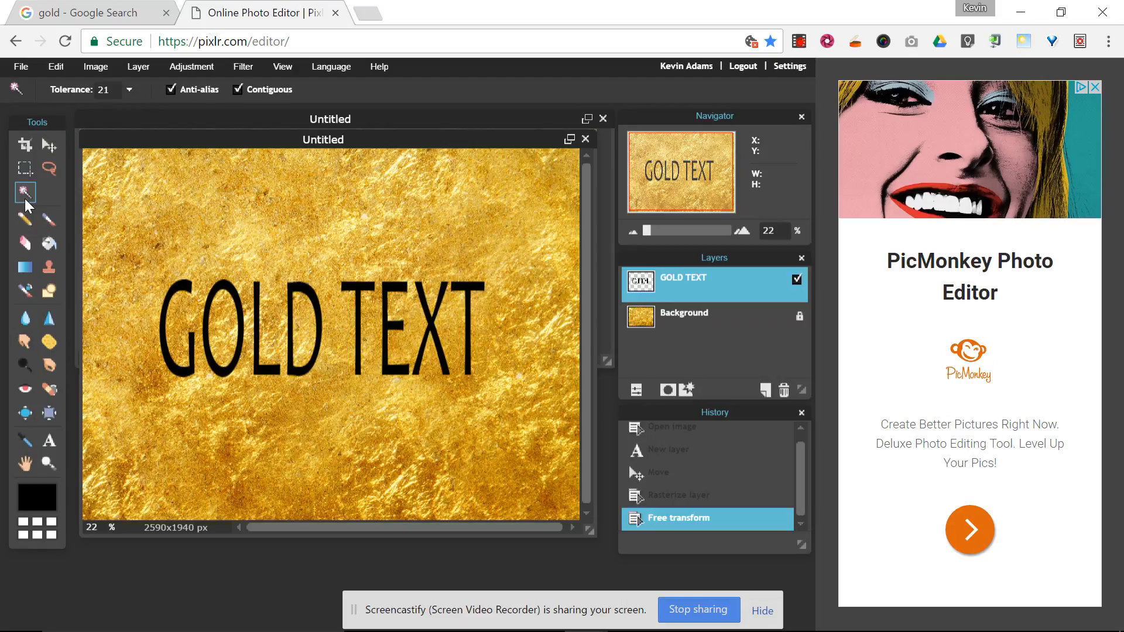
{"action": "left_click", "coordinate": [186, 285]}
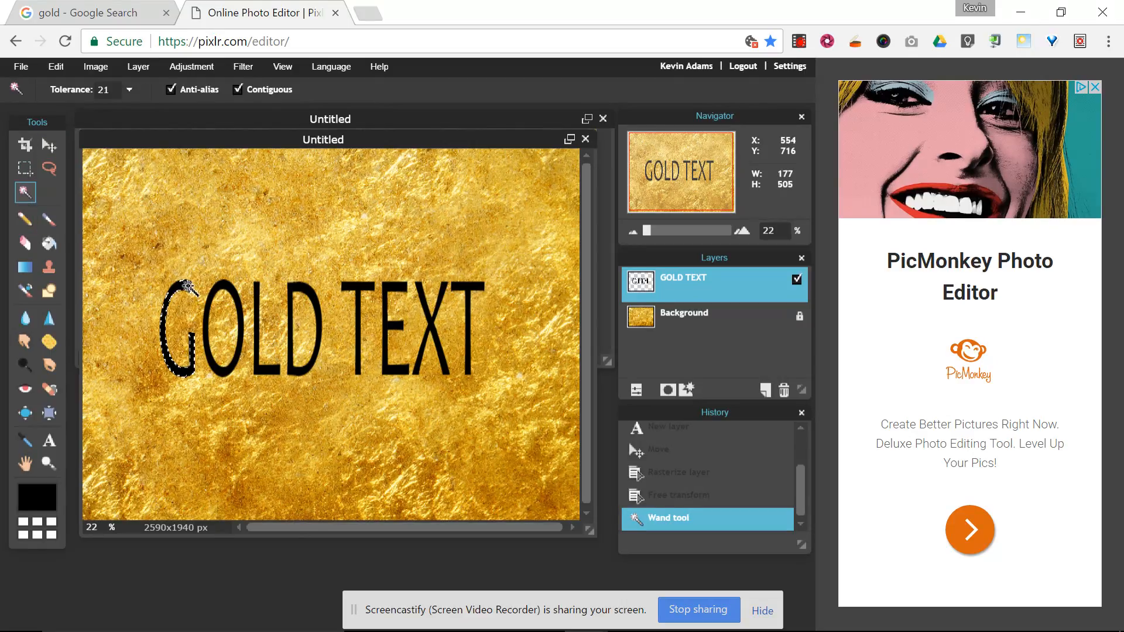
{"action": "left_click", "coordinate": [238, 89]}
{"action": "left_click", "coordinate": [225, 286]}
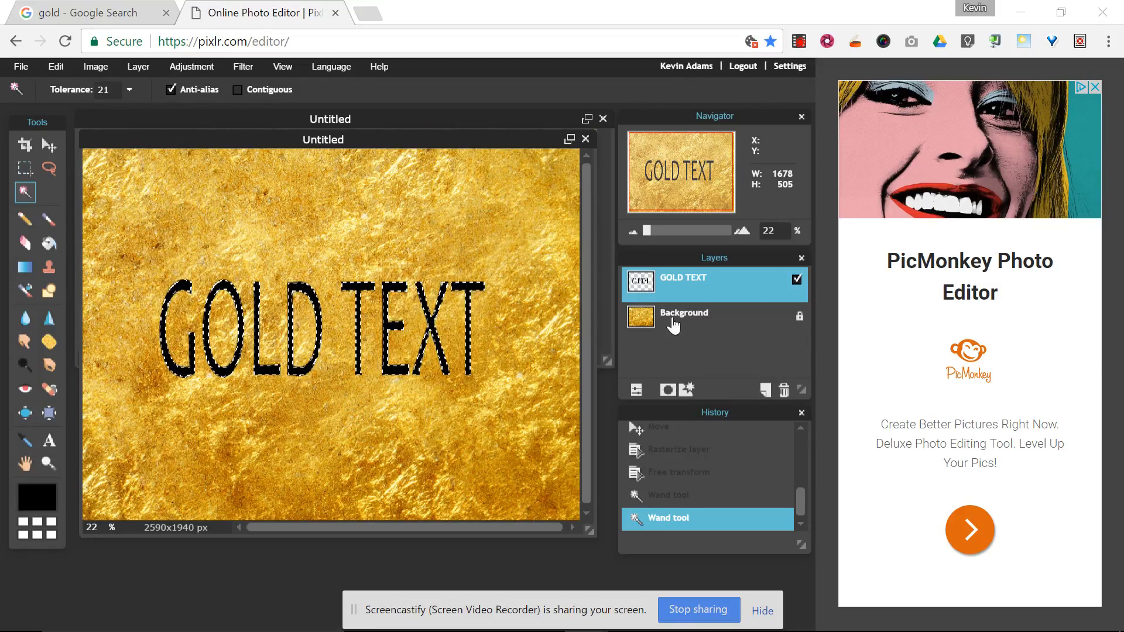
Mask the unlocked gold background layer to the letter selection and hide the black GOLD TEXT layer.
{"action": "left_click", "coordinate": [705, 322]}
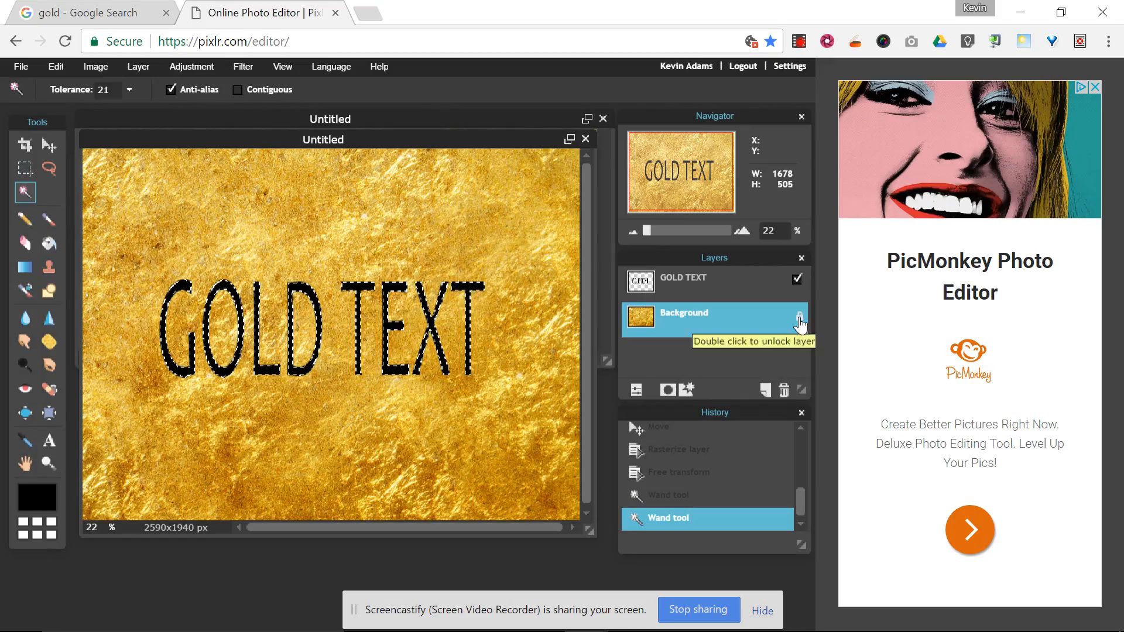
{"action": "double_click", "coordinate": [799, 317]}
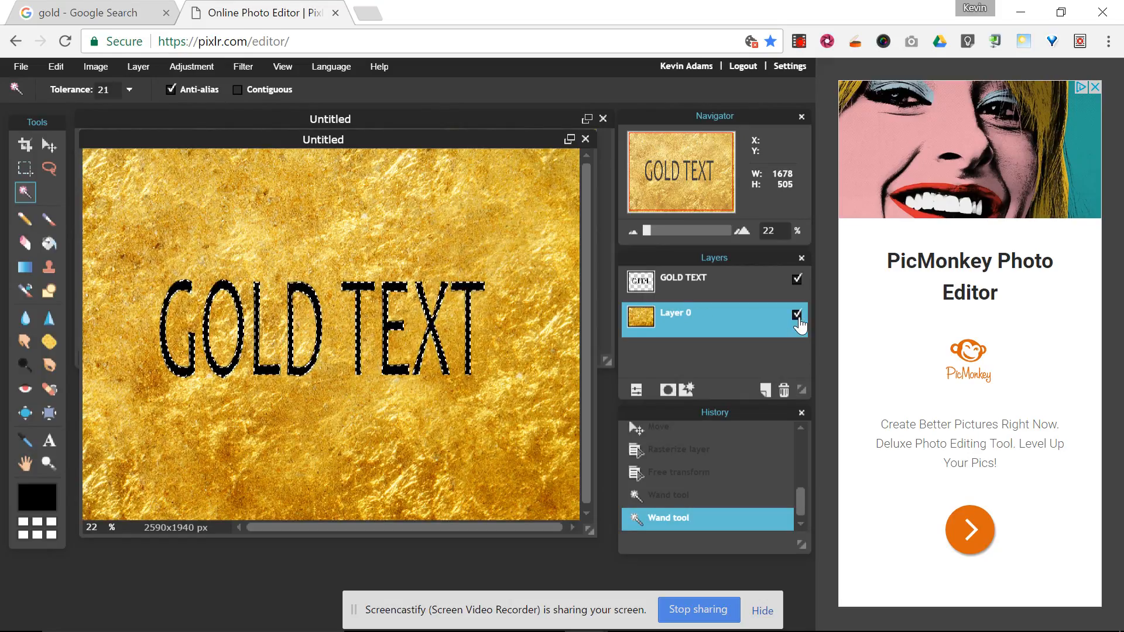
{"action": "left_click", "coordinate": [667, 390]}
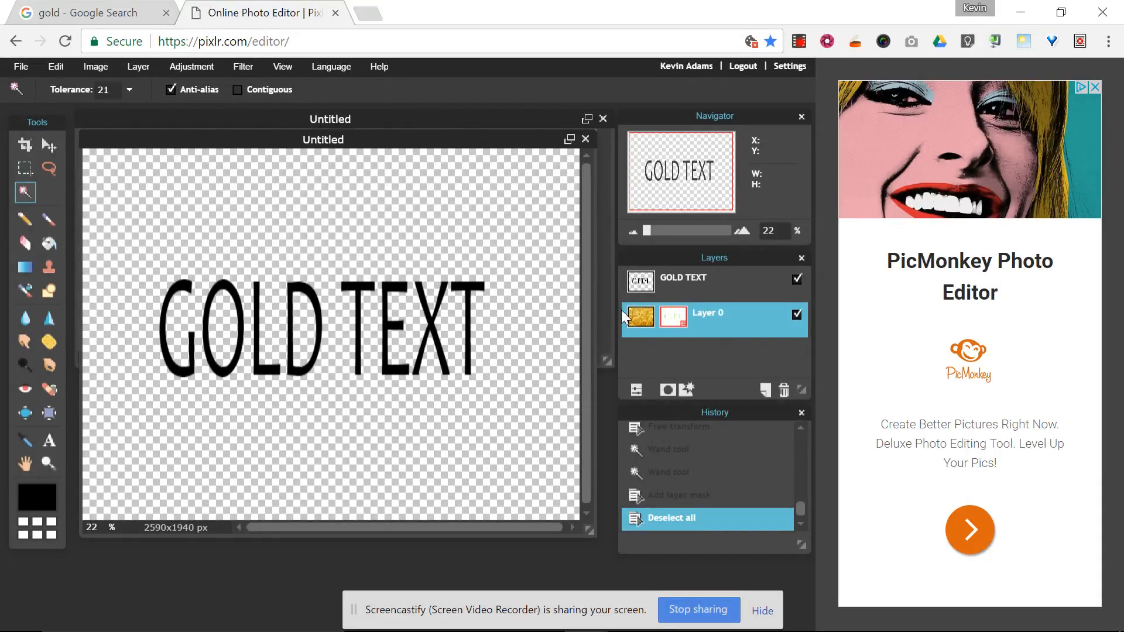
{"action": "left_click", "coordinate": [797, 280]}
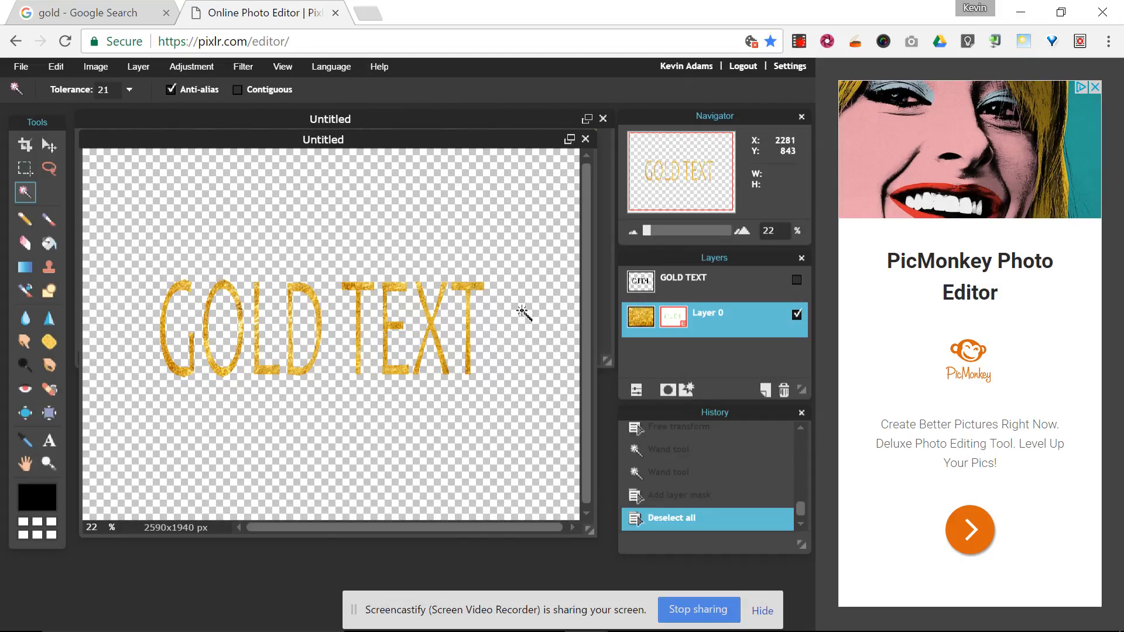
Add a drop shadow with a distance of 3 to the masked gold layer in its layer styles.
{"action": "left_click", "coordinate": [689, 388]}
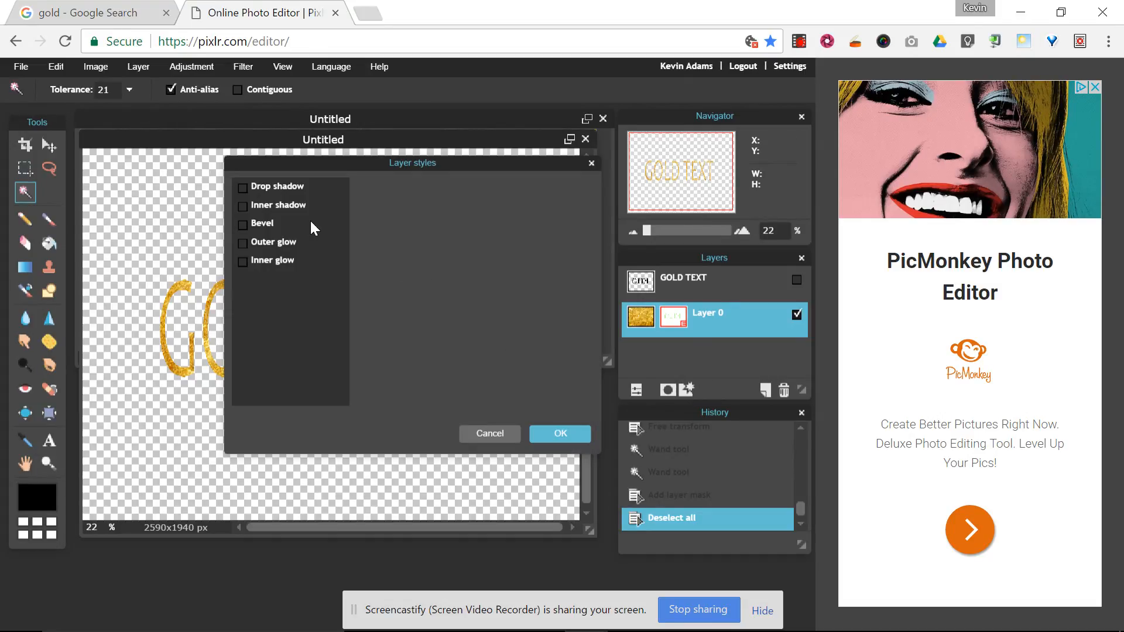
{"action": "left_click", "coordinate": [243, 188]}
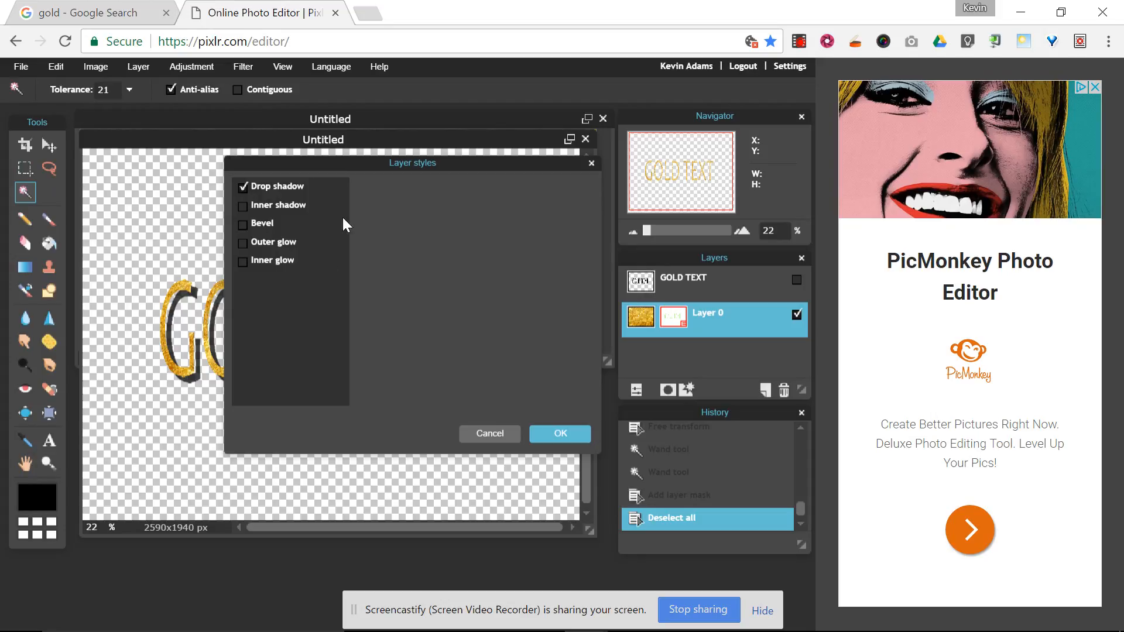
{"action": "left_click", "coordinate": [285, 189]}
{"action": "left_click_drag", "start_coordinate": [462, 223], "coordinate": [457, 225]}
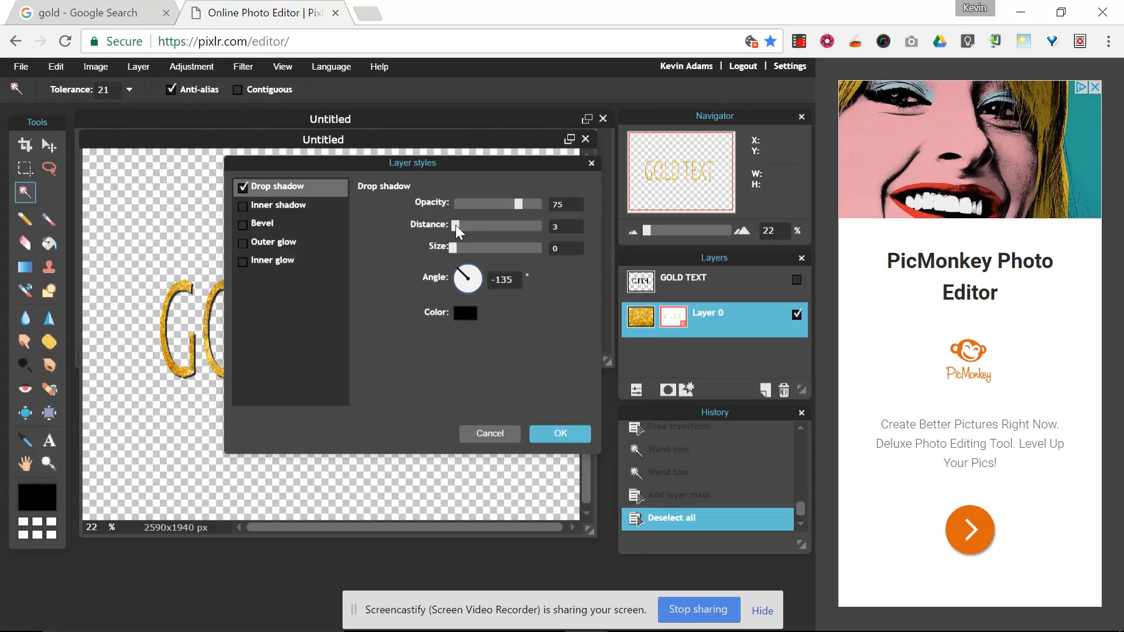
{"action": "left_click_drag", "start_coordinate": [429, 166], "coordinate": [504, 190]}
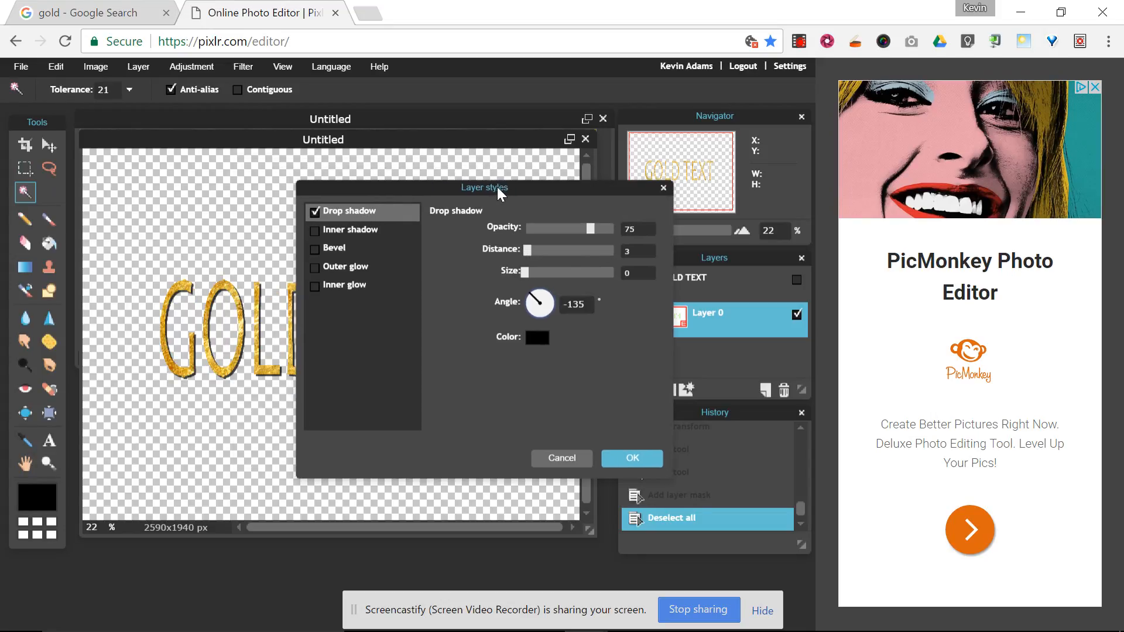
Add a bevel with the Outer style to the masked gold layer and apply the layer styles.
{"action": "left_click", "coordinate": [362, 244]}
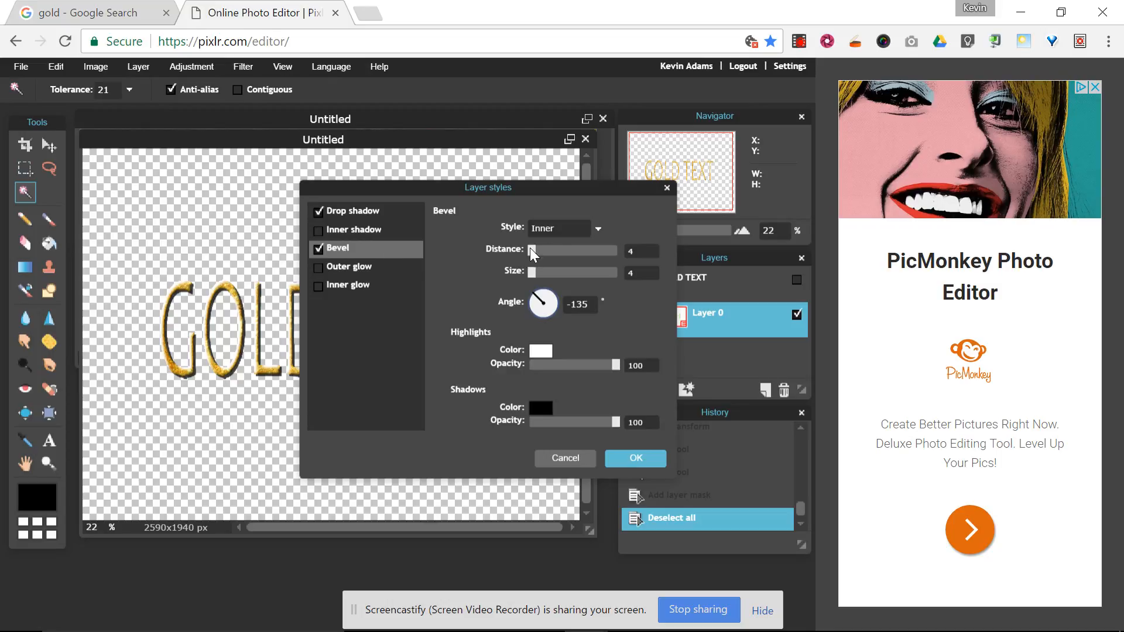
{"action": "left_click", "coordinate": [565, 229]}
{"action": "left_click", "coordinate": [569, 255]}
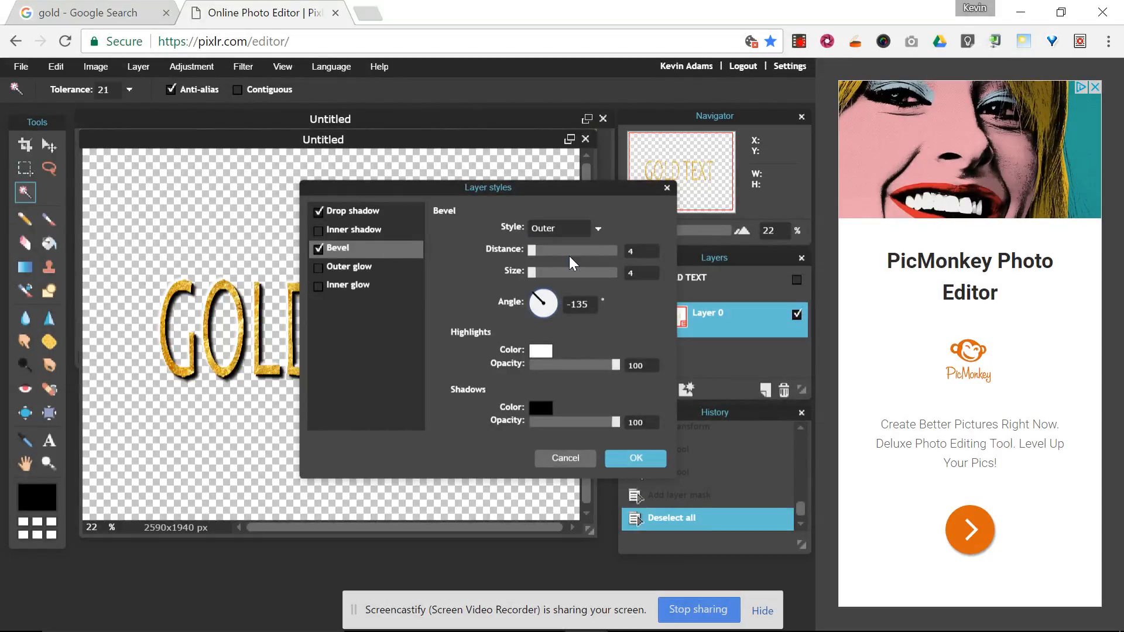
{"action": "left_click", "coordinate": [637, 459]}
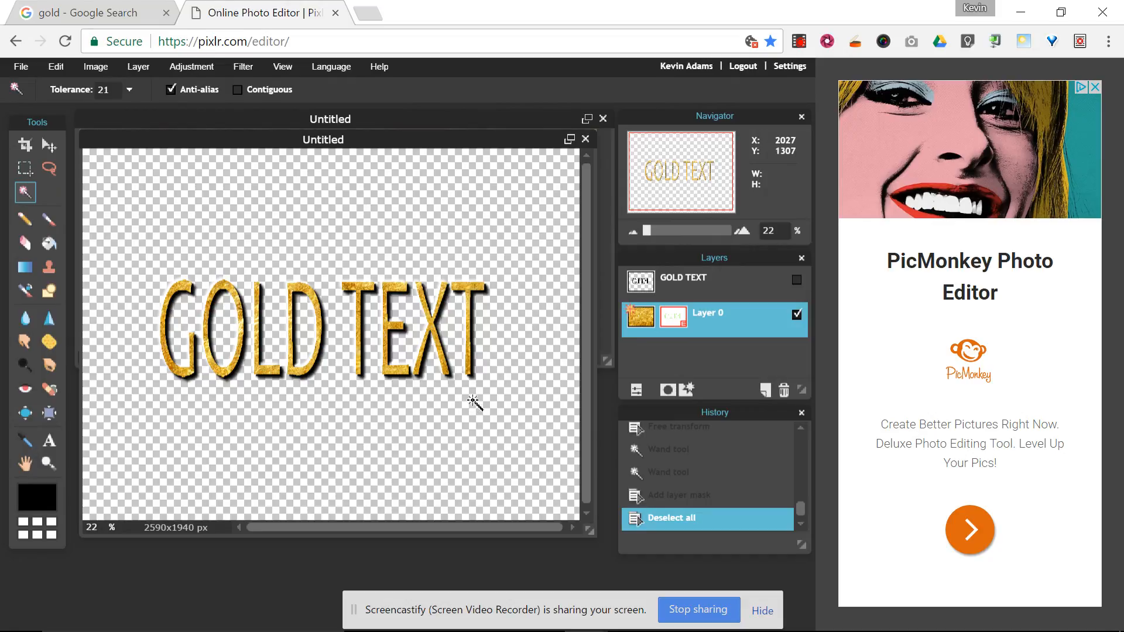